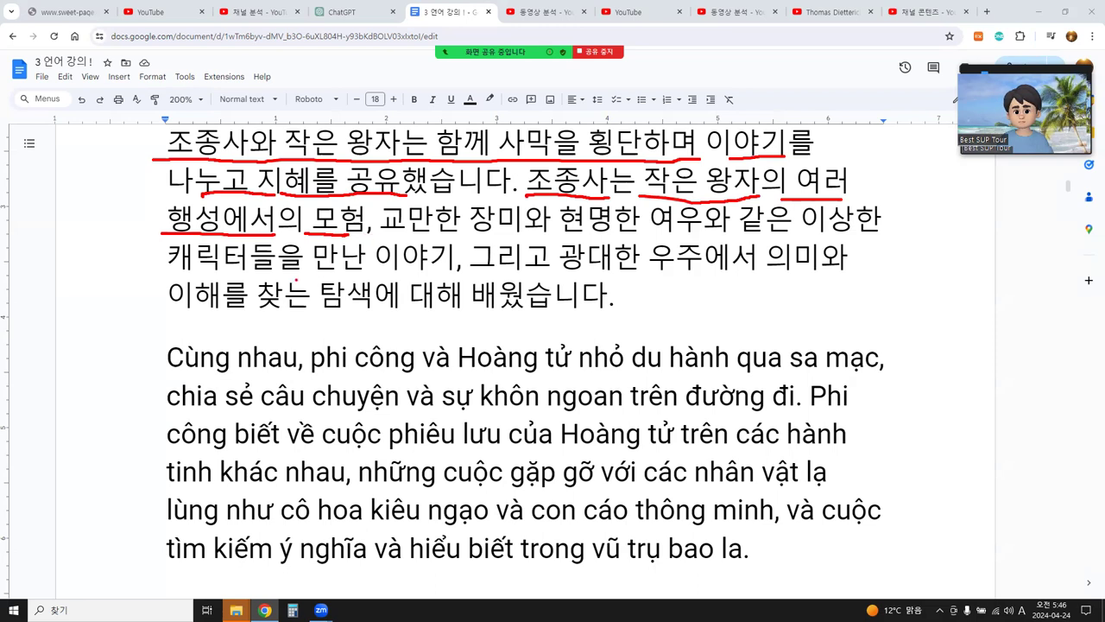
Step: Underline 만난 이야기, 이상, 캐릭터들을, 교만한 장미, 그리고, 배웠습니다, 의미 and 이해를 찾는 in red
drag(299, 281, 423, 272)
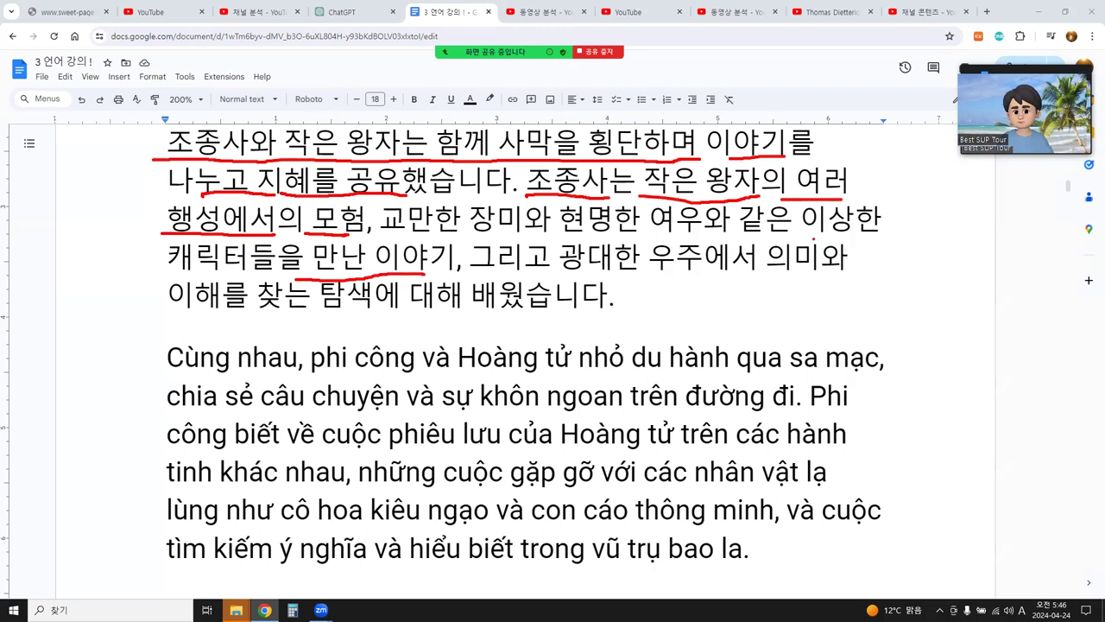
drag(814, 236, 874, 238)
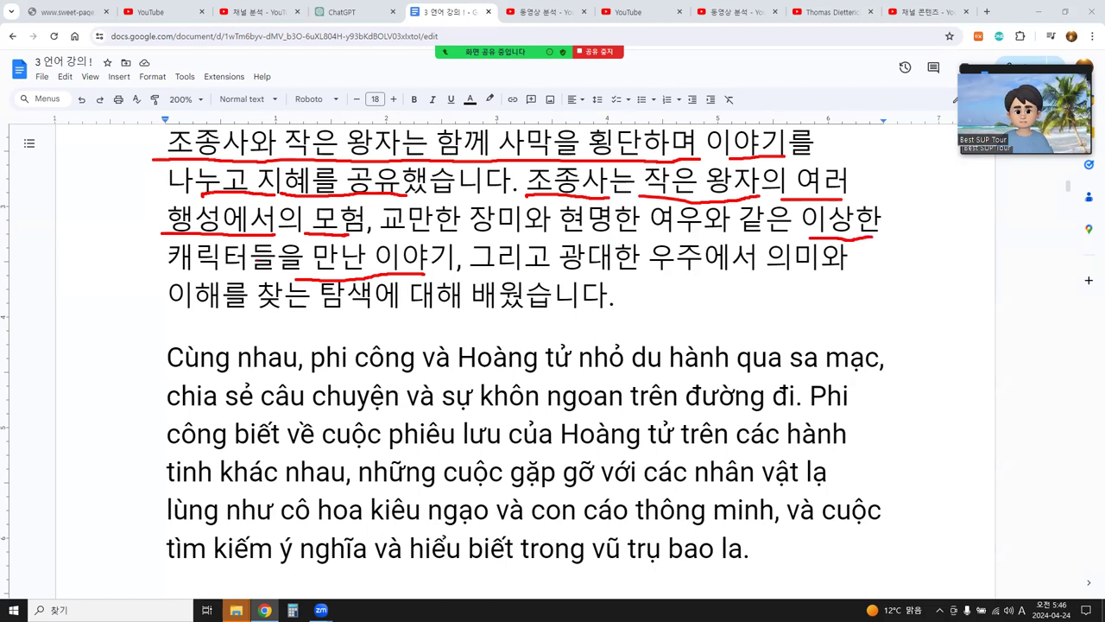
drag(176, 267, 280, 267)
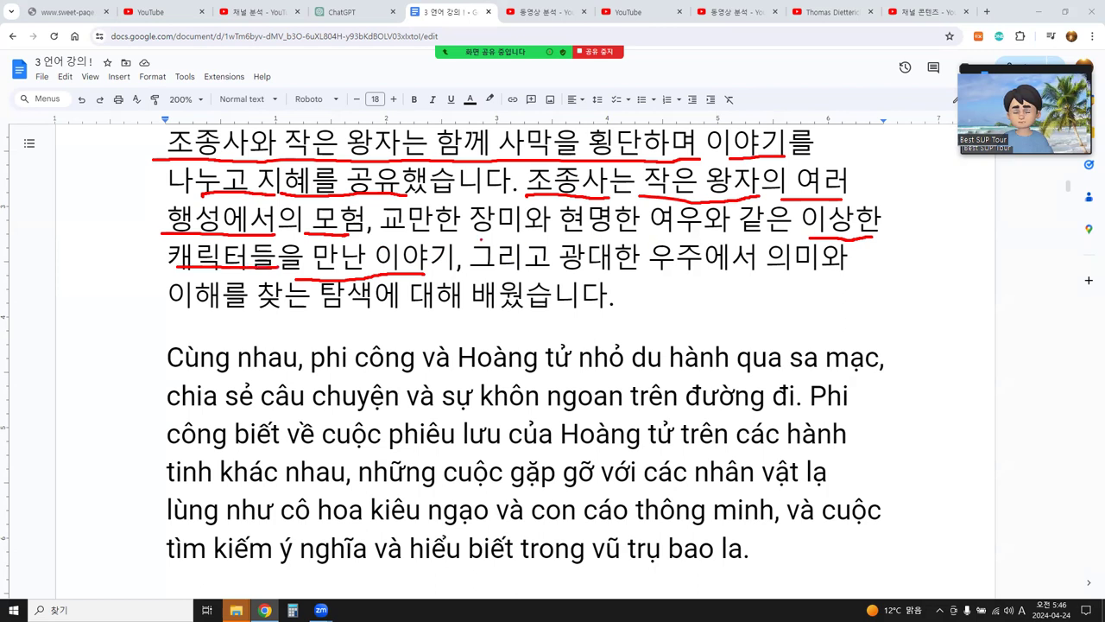
drag(384, 240, 758, 228)
drag(470, 268, 537, 264)
drag(471, 316, 595, 316)
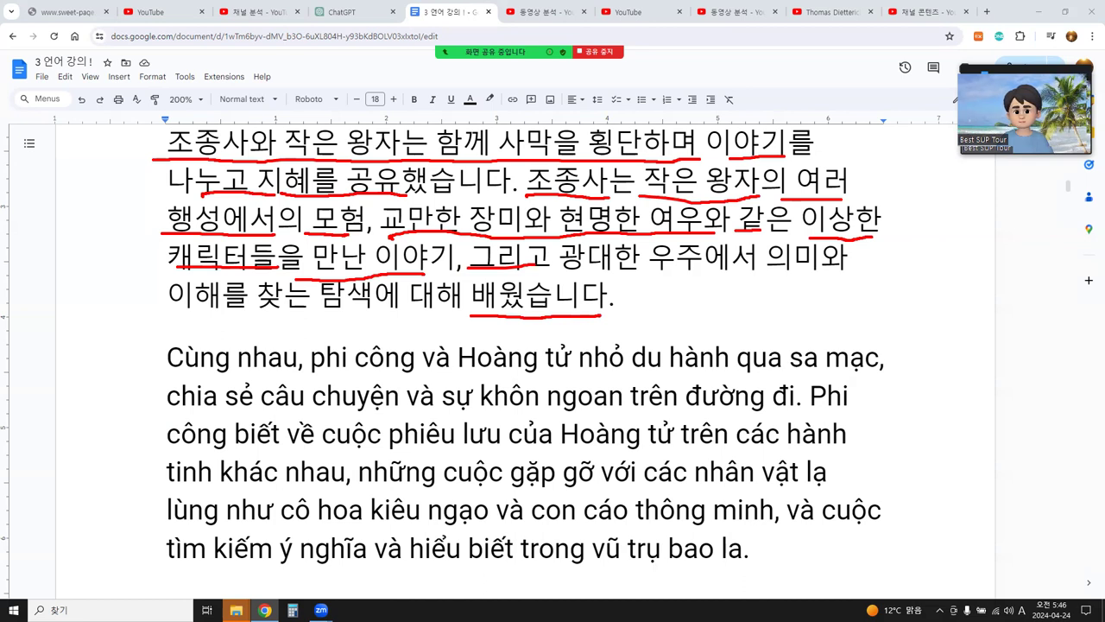
drag(741, 279, 817, 278)
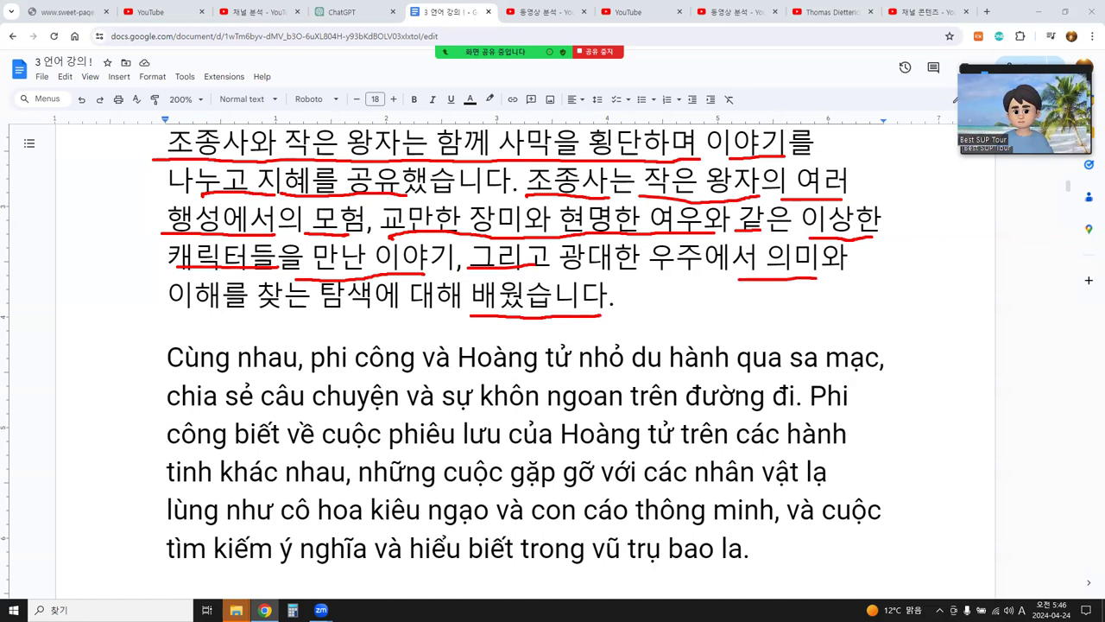
mouse_move(176, 319)
mouse_down()
mouse_move(380, 311)
mouse_move(352, 326)
mouse_up()
Step: Mark 광대한 우주에서 and draw an arrowed arc linking the first and fourth lines
mouse_move(726, 286)
mouse_down()
mouse_move(560, 273)
mouse_move(719, 261)
mouse_move(678, 290)
mouse_up()
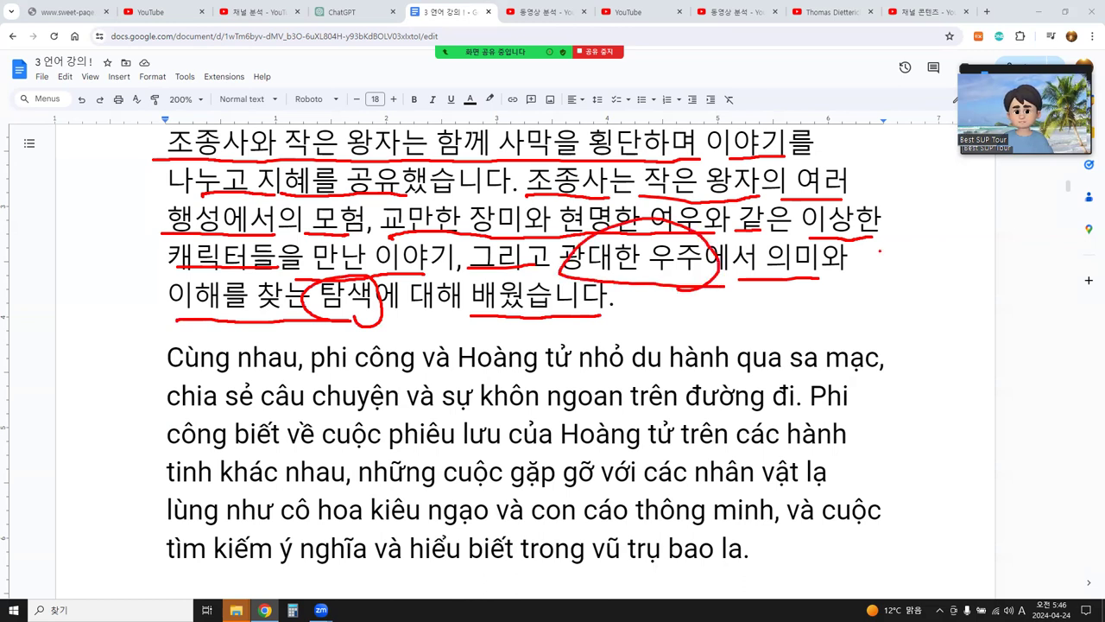
mouse_move(862, 155)
mouse_down()
mouse_move(901, 211)
mouse_move(861, 278)
mouse_up()
drag(855, 156, 887, 148)
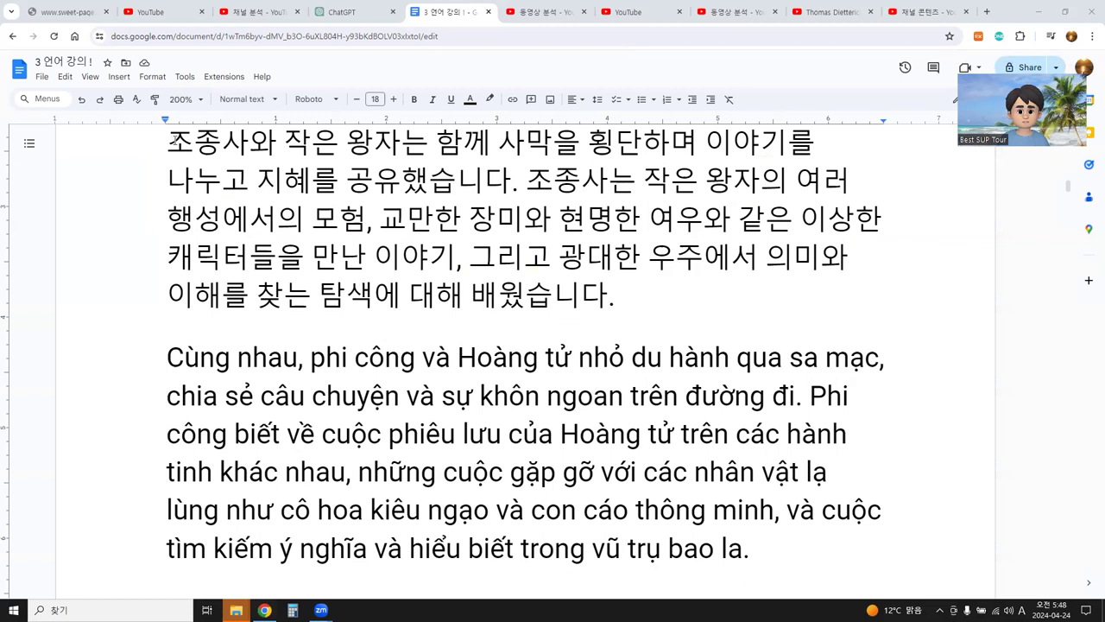
Step: Select the whole Korean paragraph and set its text color to red
click(171, 142)
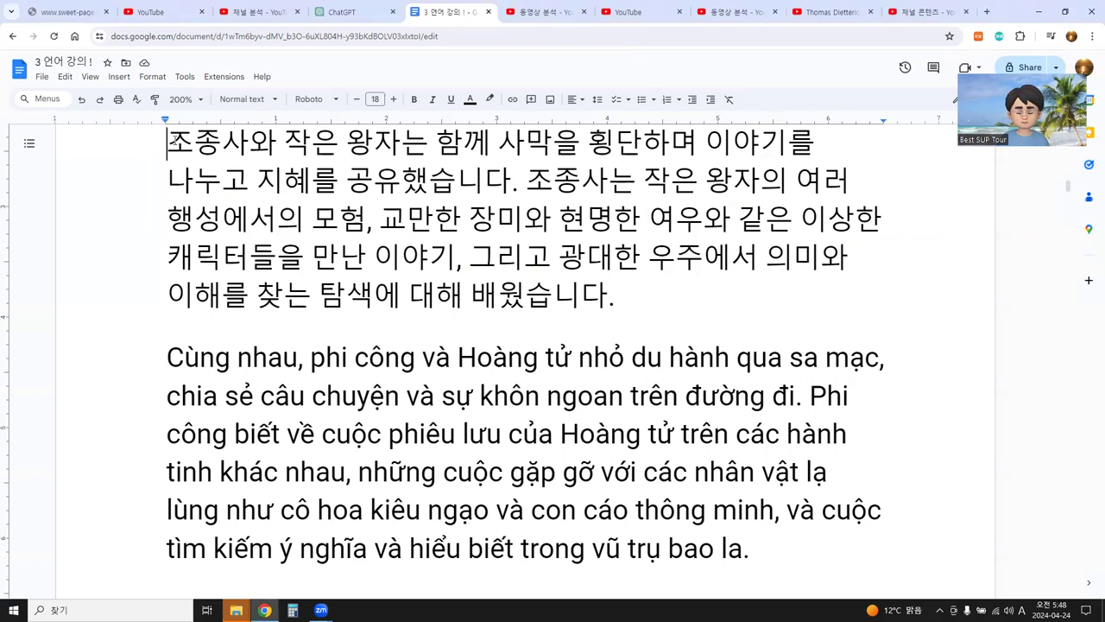
key(shift+Down)
key(shift+Down)
key(shift+Down)
key(shift+Down)
key(shift+Down)
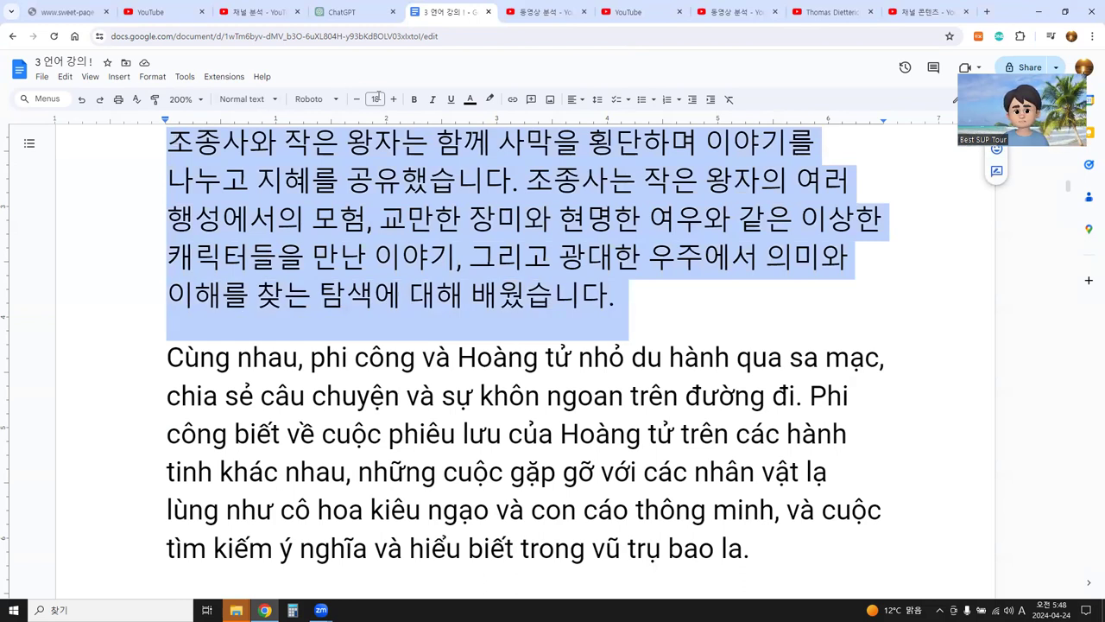
click(471, 101)
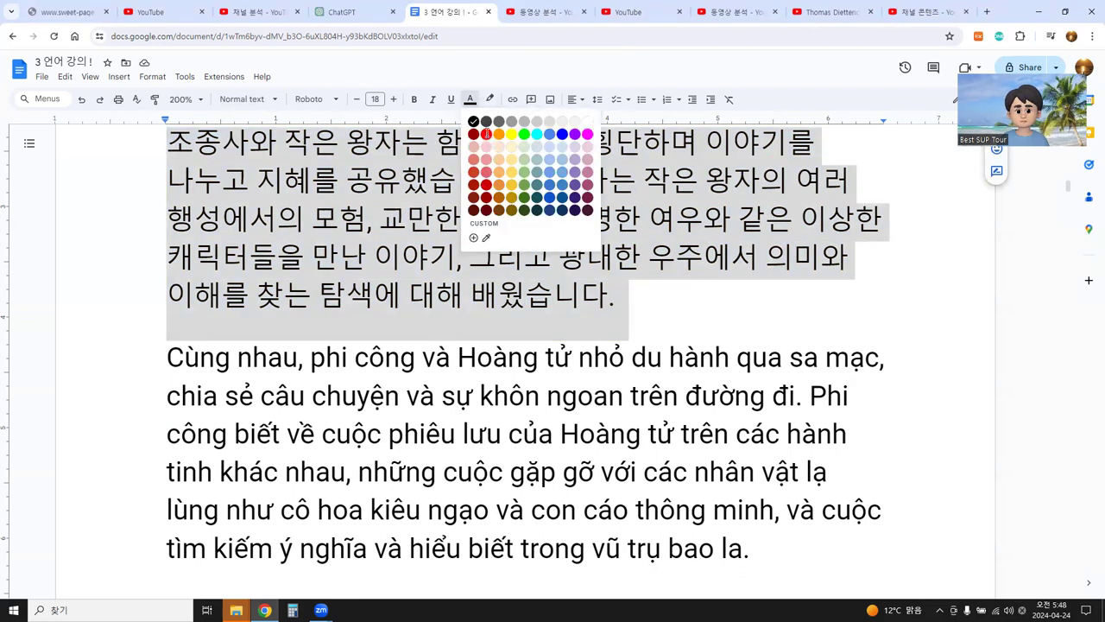
click(486, 136)
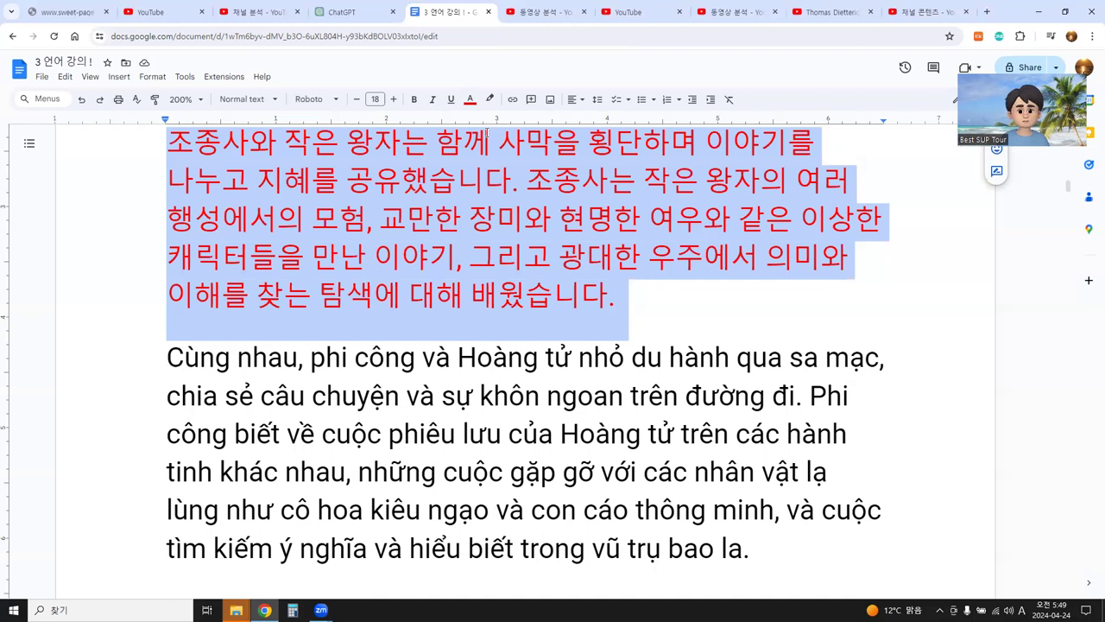
Step: Color the particles 와, 는 after 왕자 and 을 after 사막 blue
click(242, 155)
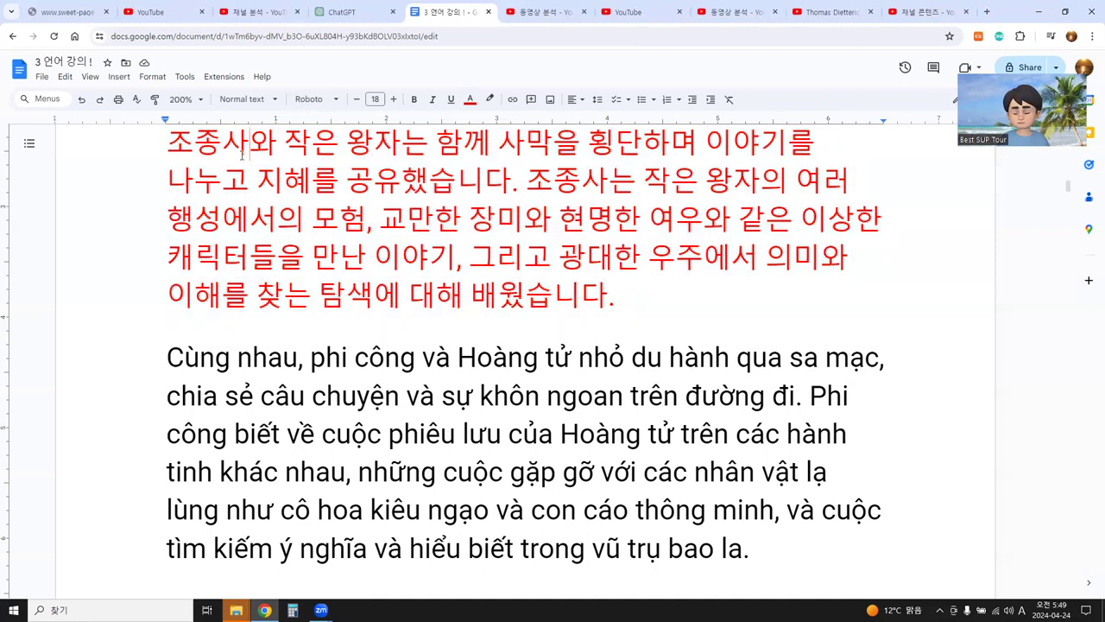
key(shift+Right)
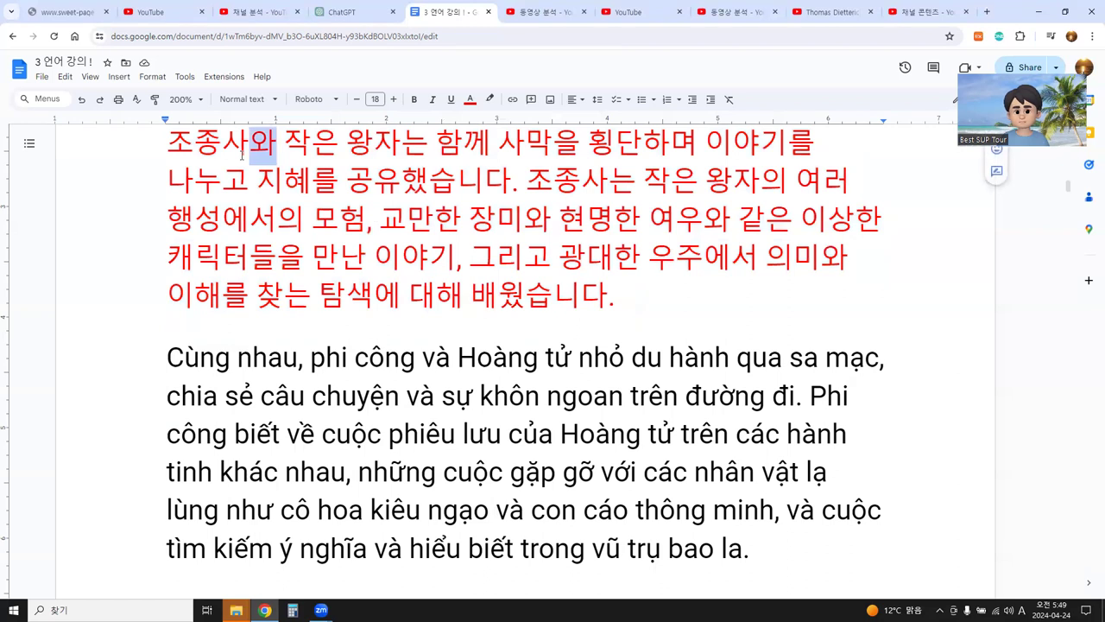
click(469, 101)
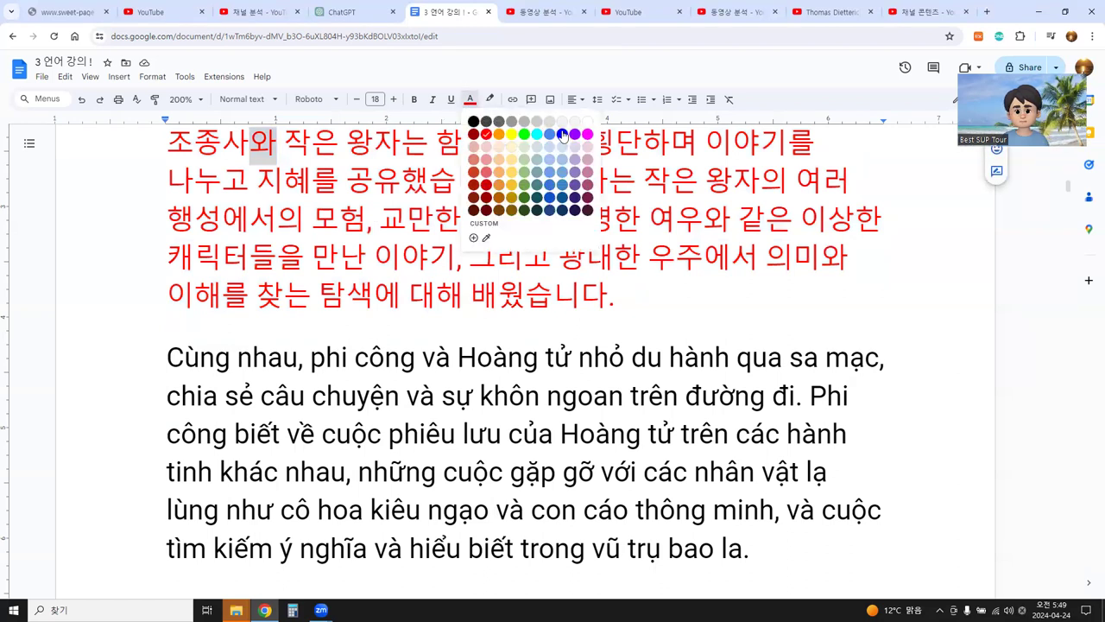
click(562, 135)
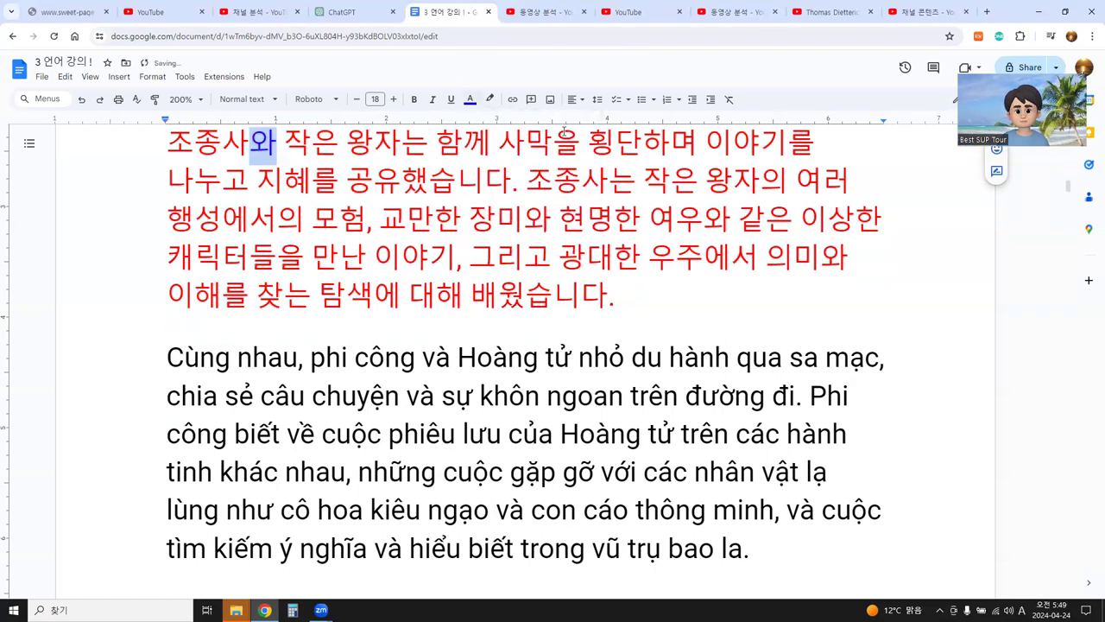
click(406, 144)
drag(403, 145, 429, 144)
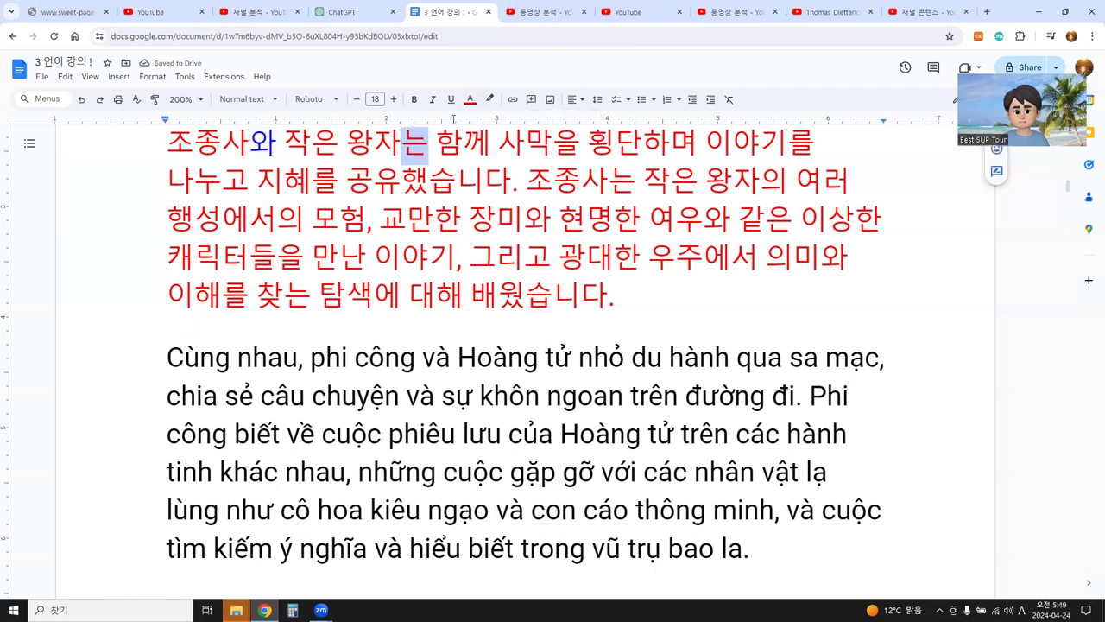
click(470, 101)
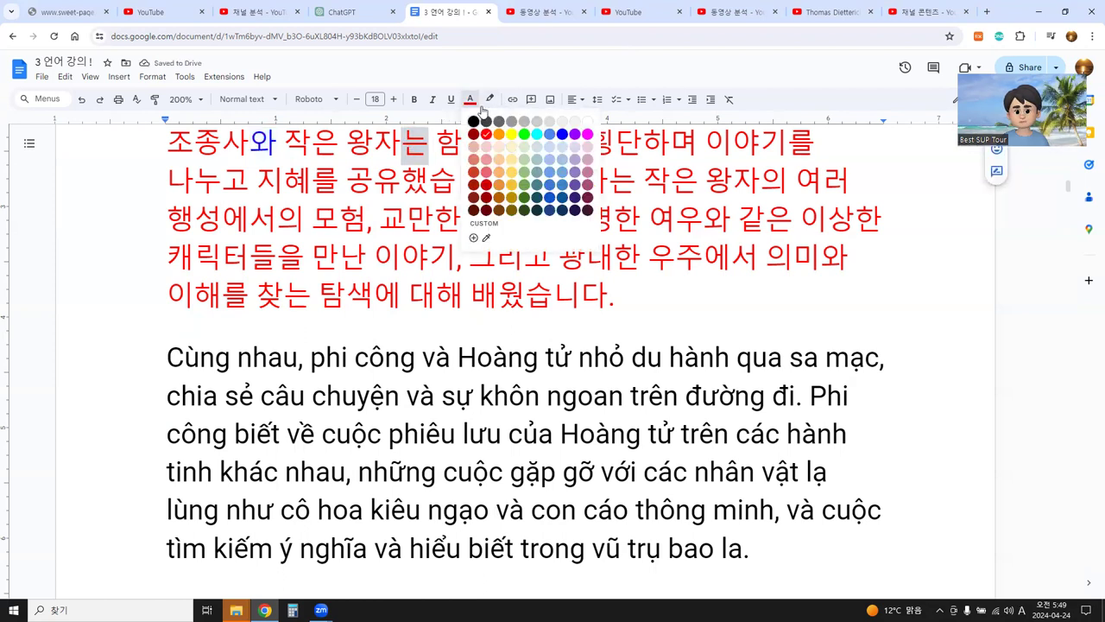
click(562, 134)
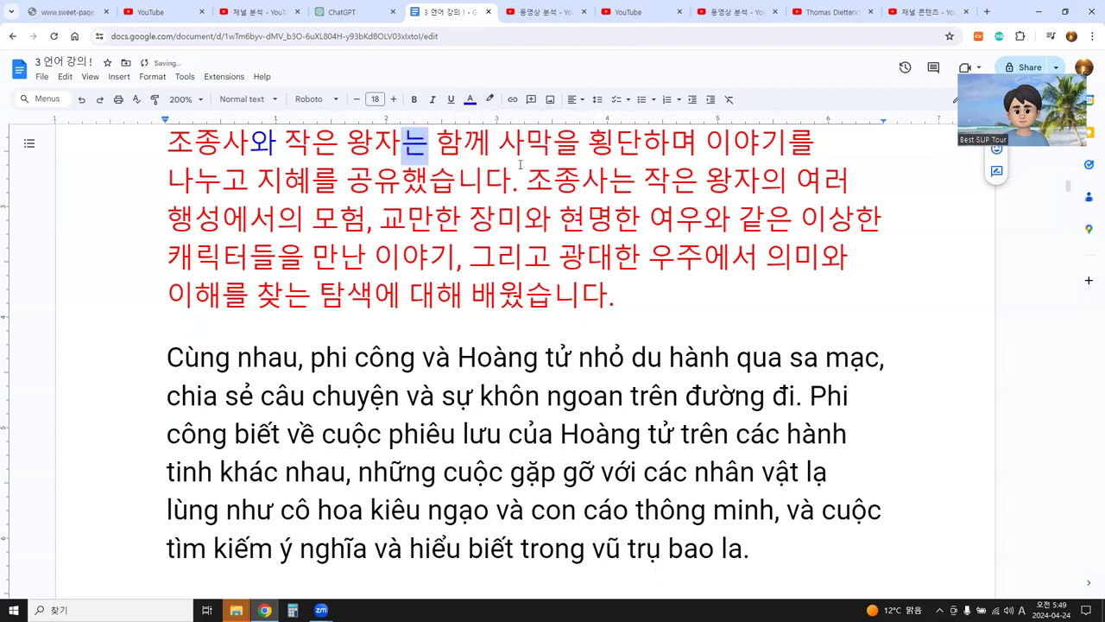
click(559, 145)
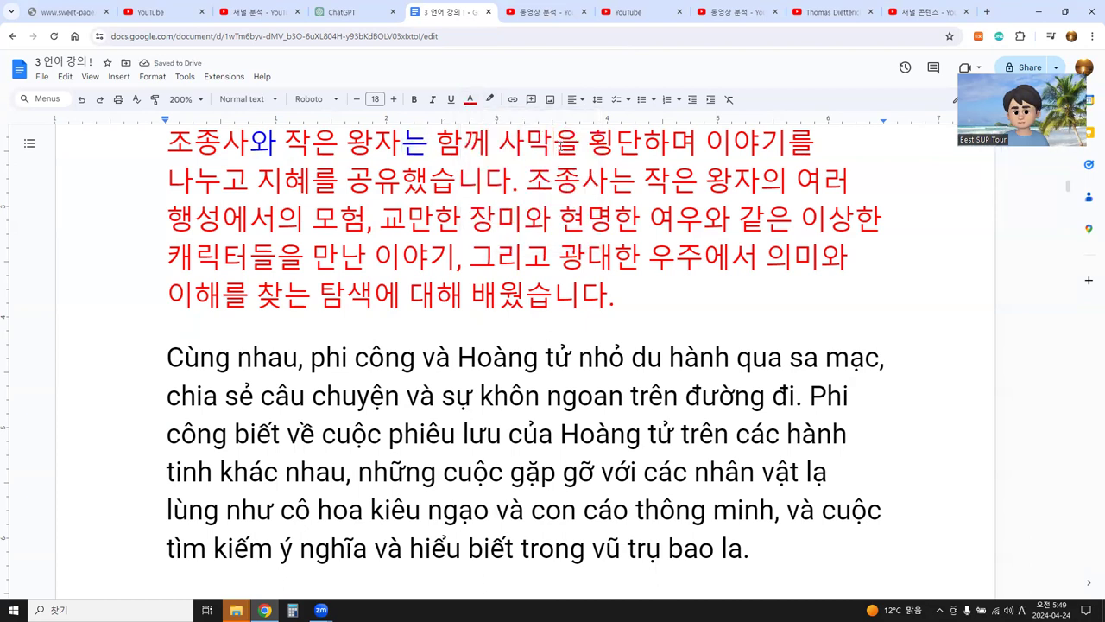
key(shift+Right)
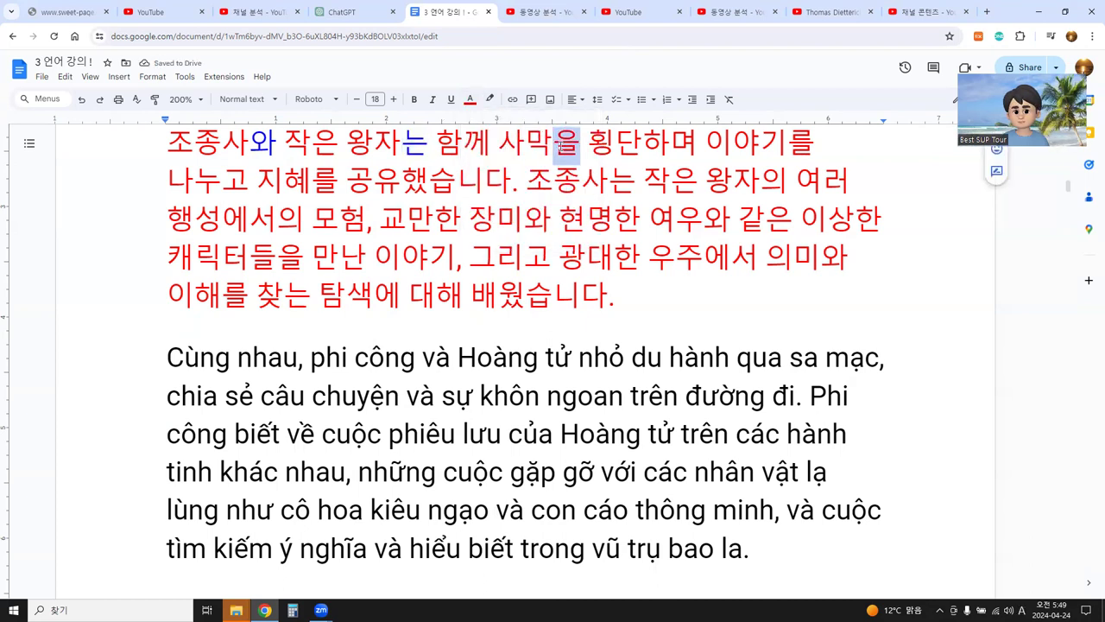
click(471, 101)
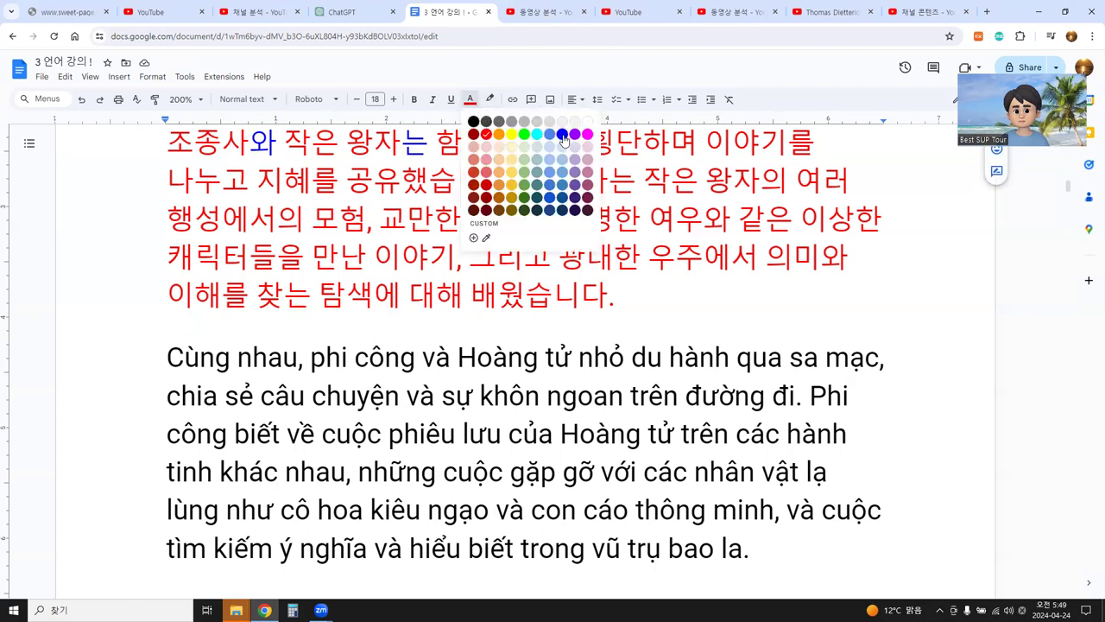
click(563, 135)
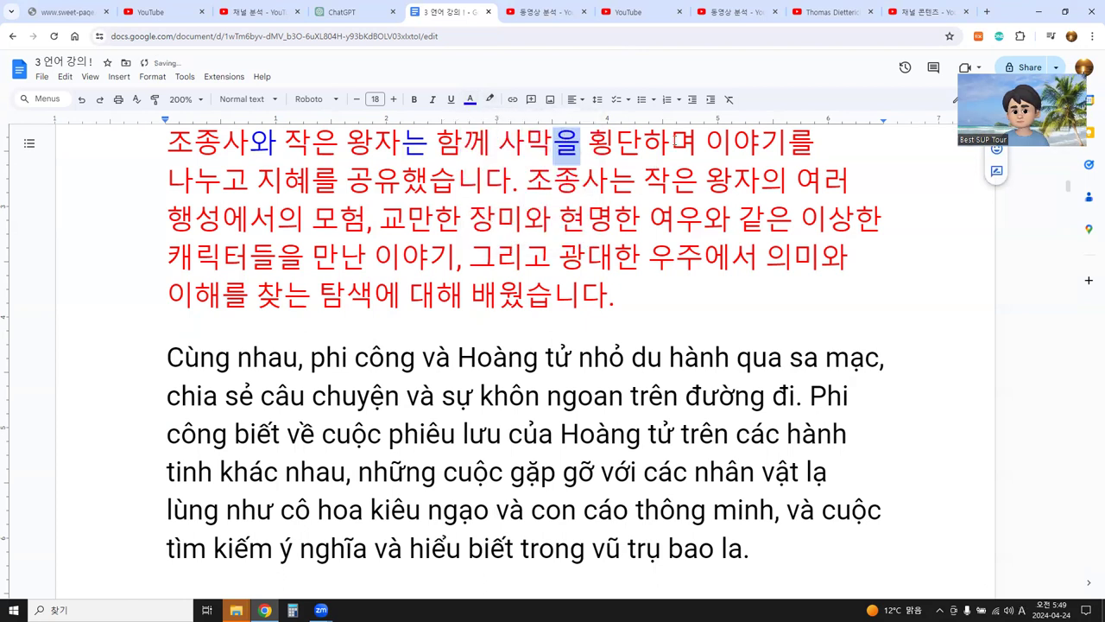
Step: Color the verb ending 며 and the 은 in 작은 blue
click(672, 139)
key(shift+Right)
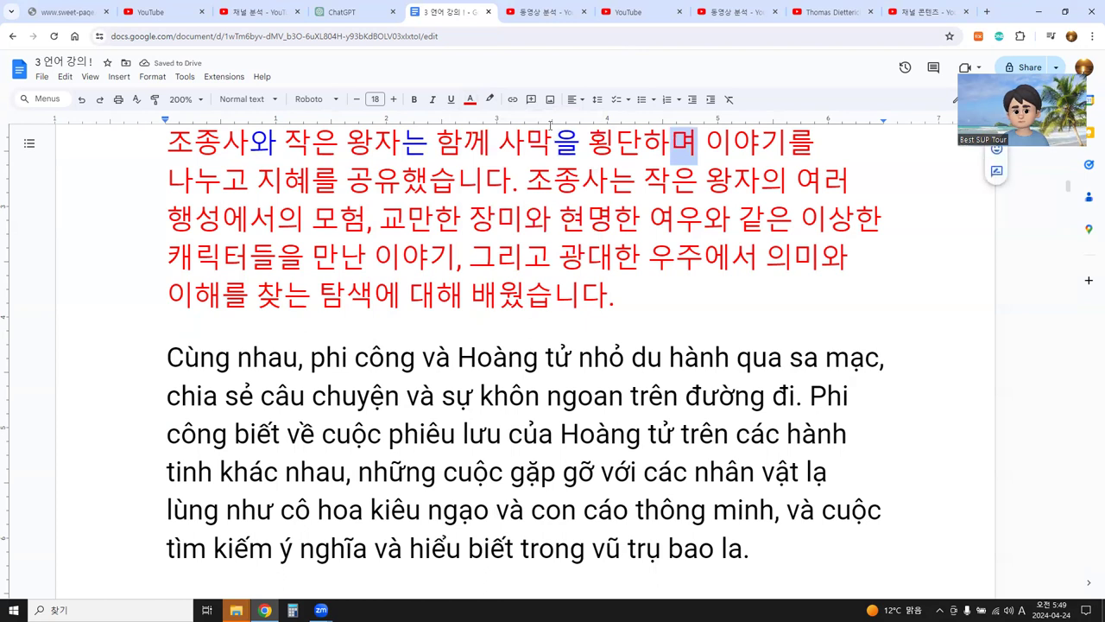
click(472, 101)
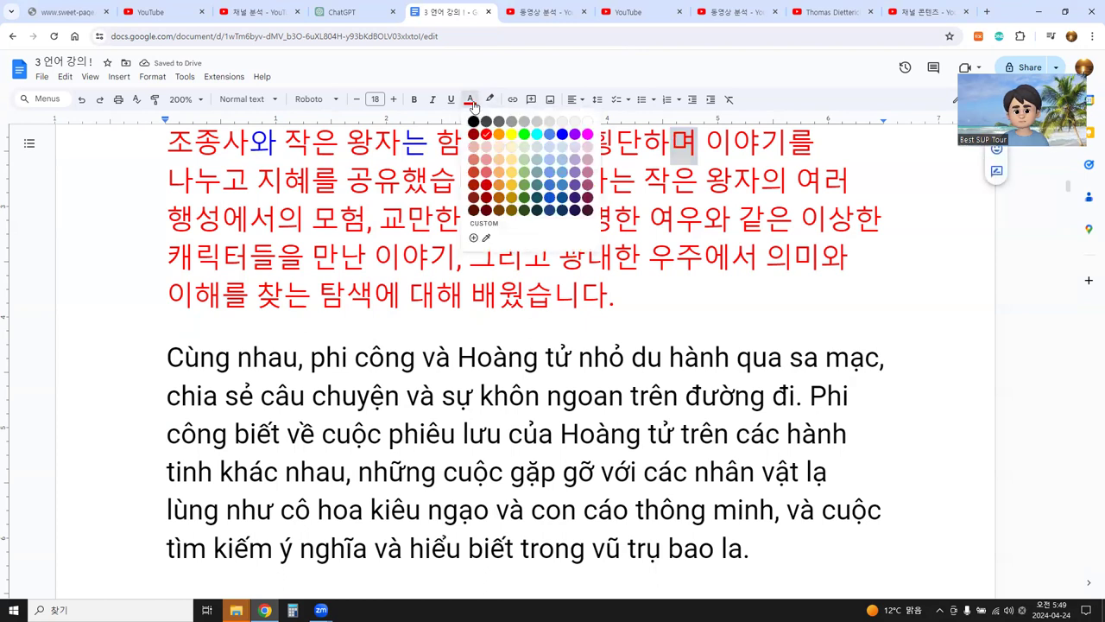
click(561, 136)
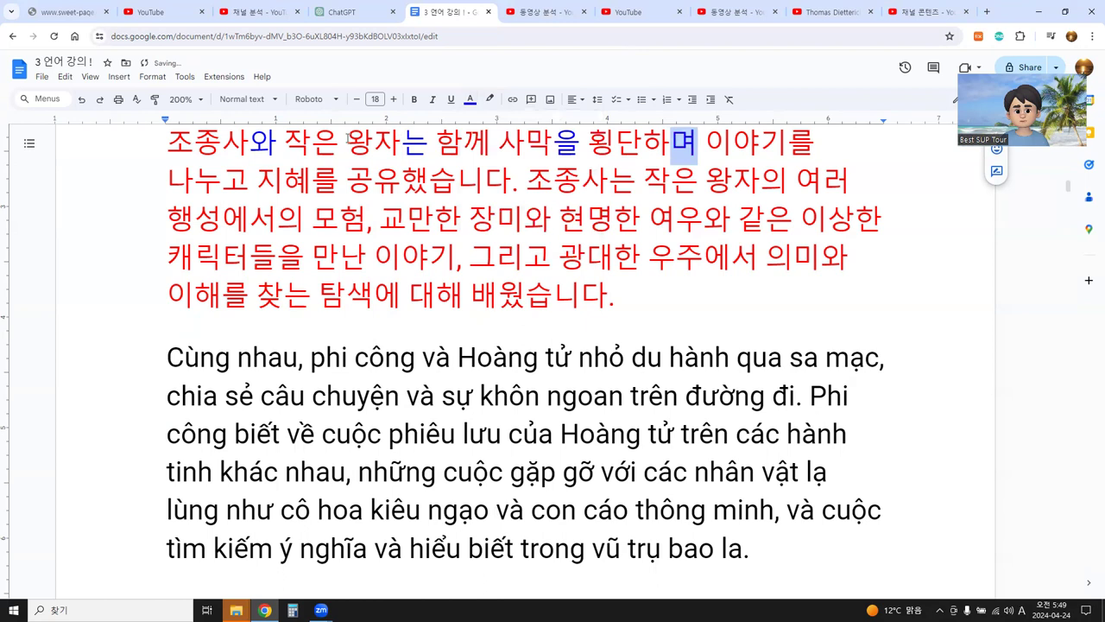
click(312, 147)
drag(312, 146, 338, 147)
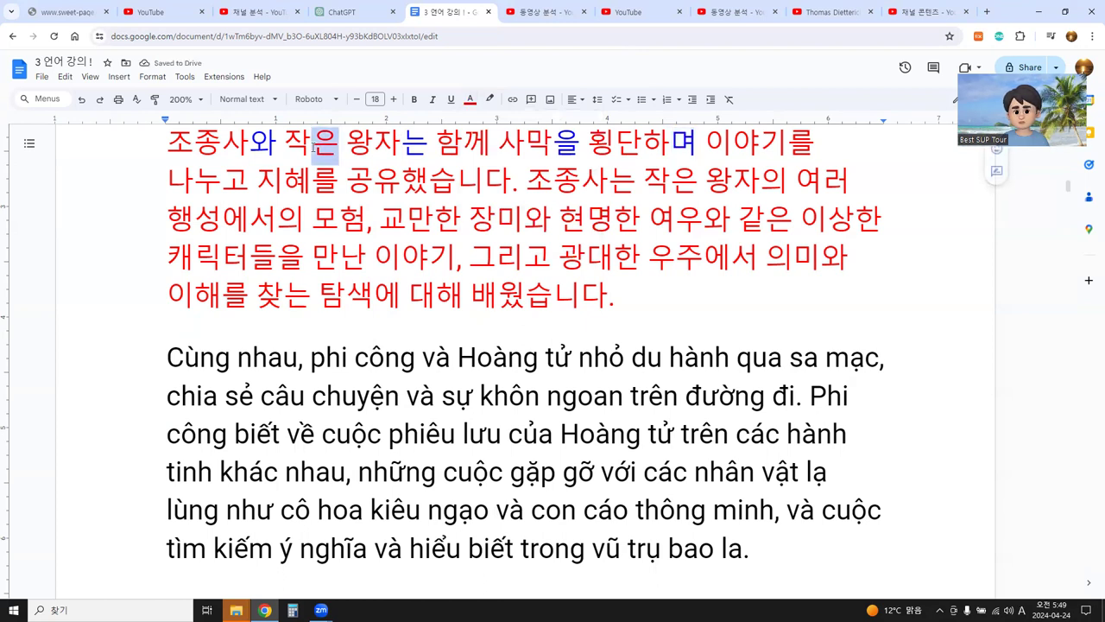
click(477, 100)
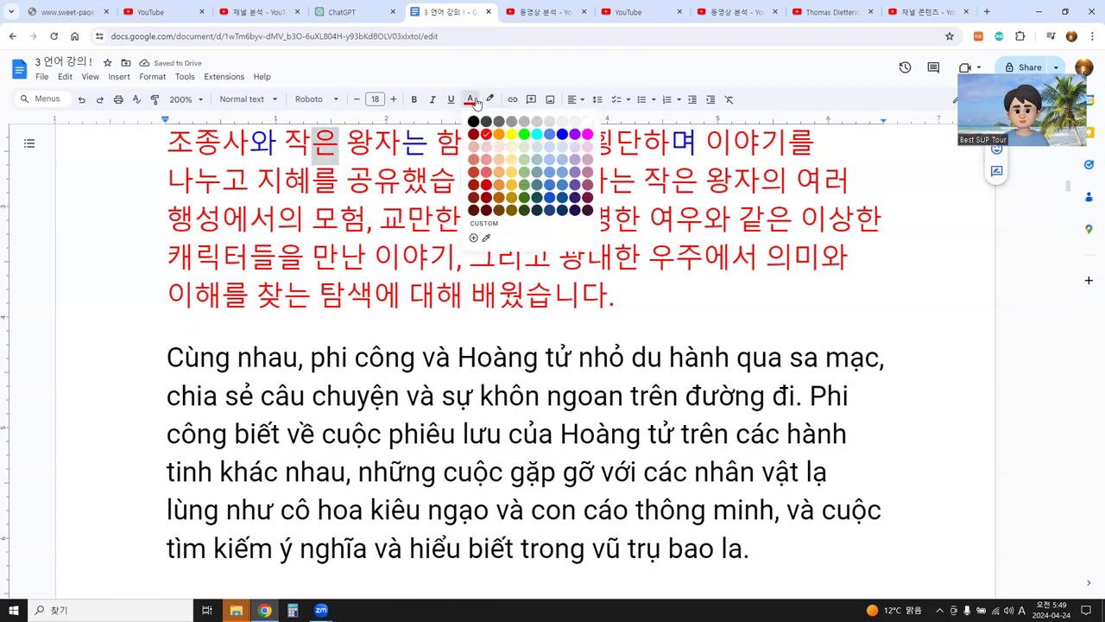
click(561, 136)
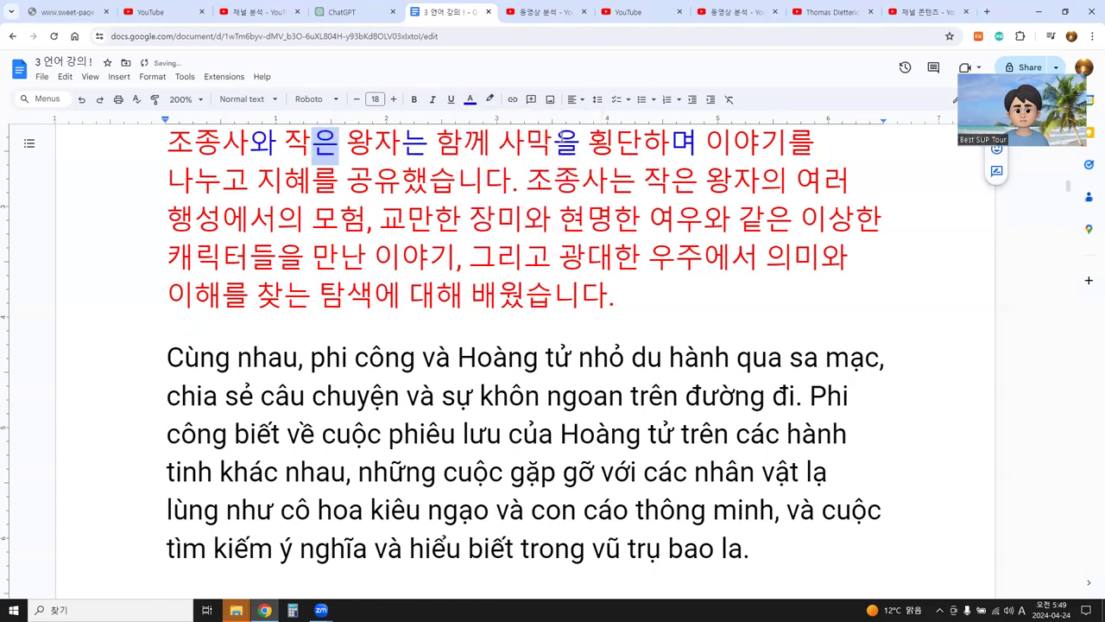
click(563, 145)
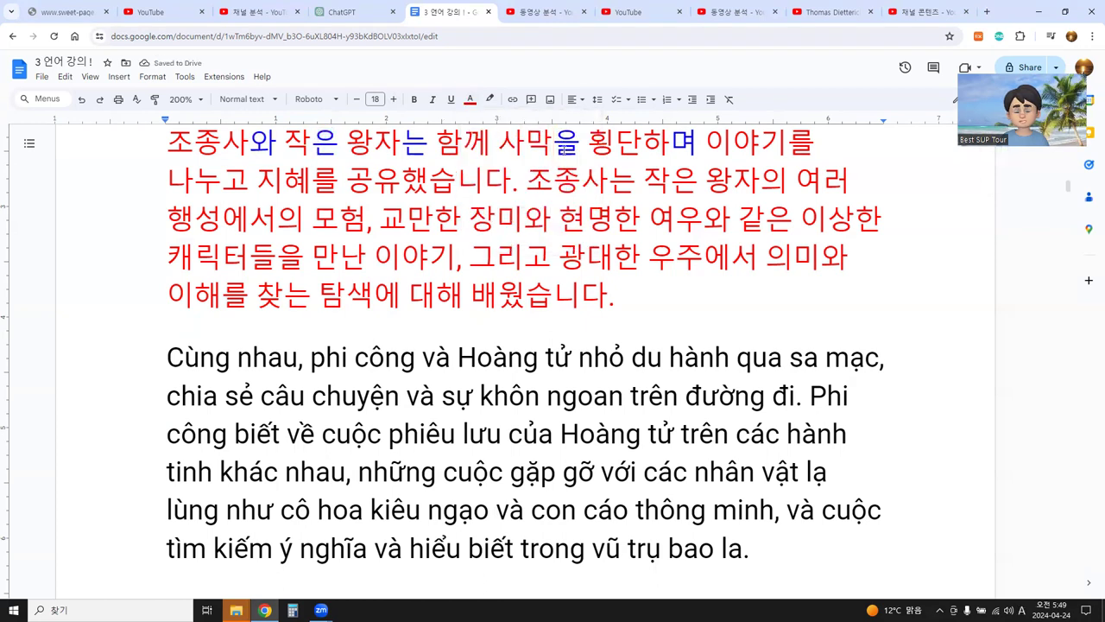
Step: Color 를 in 이야기를 and 고 in 나누고 blue, then select 를 in 지혜를
click(800, 140)
key(shift+Right)
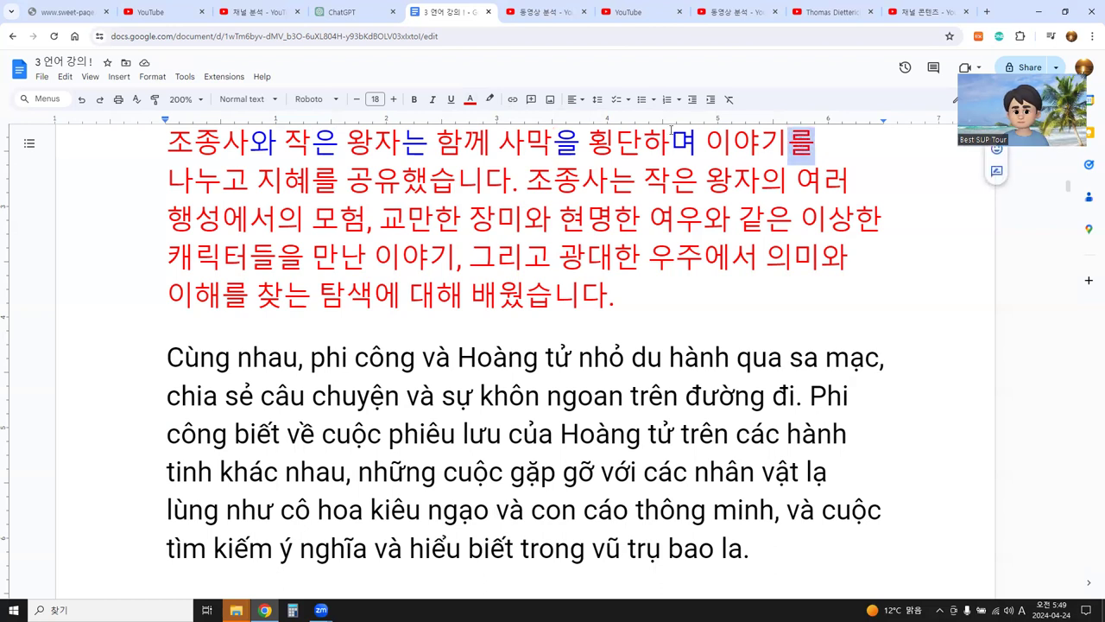
click(470, 99)
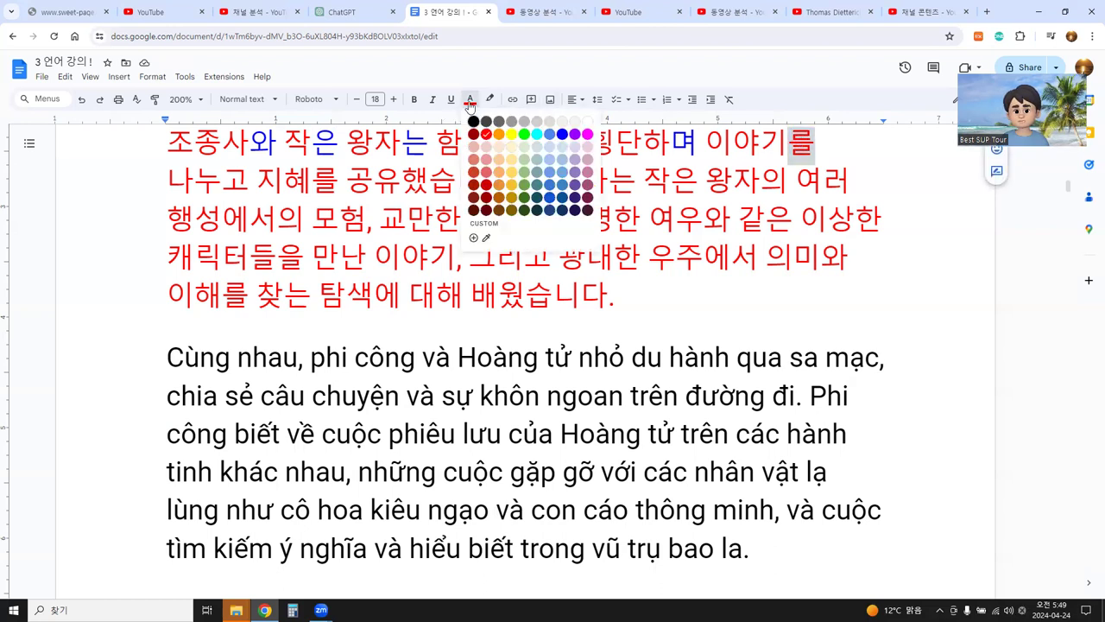
click(561, 134)
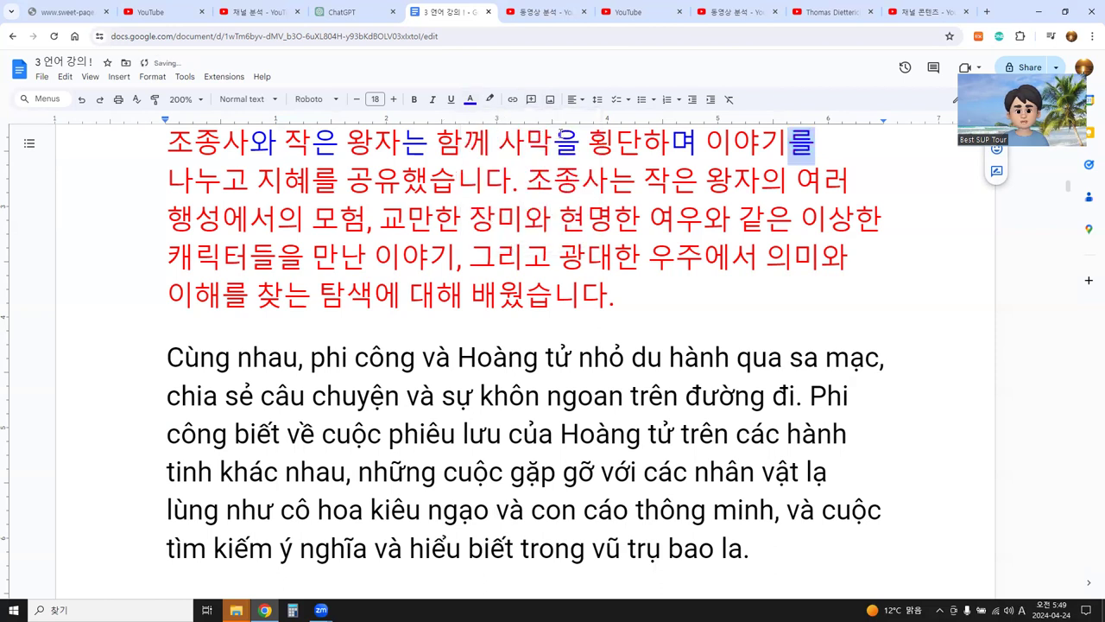
drag(221, 175, 250, 177)
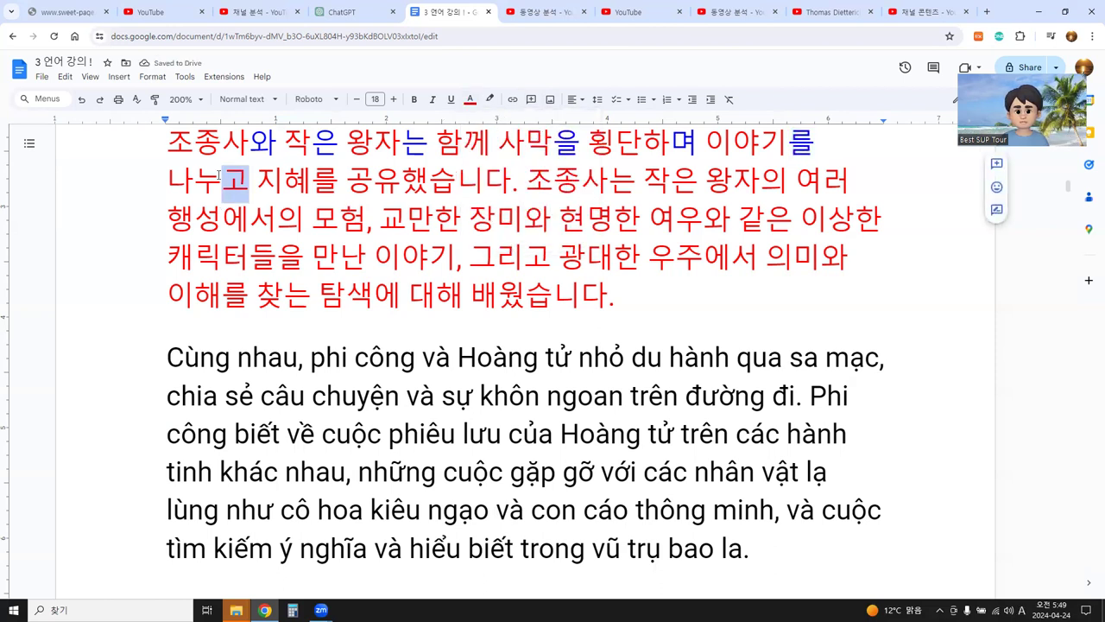
click(469, 99)
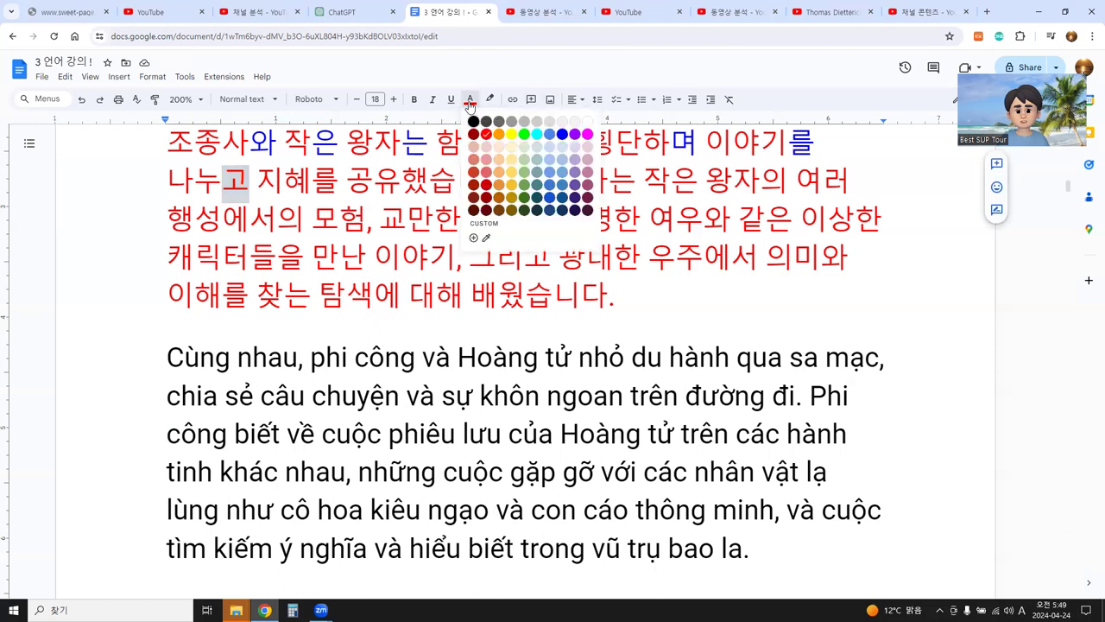
click(562, 134)
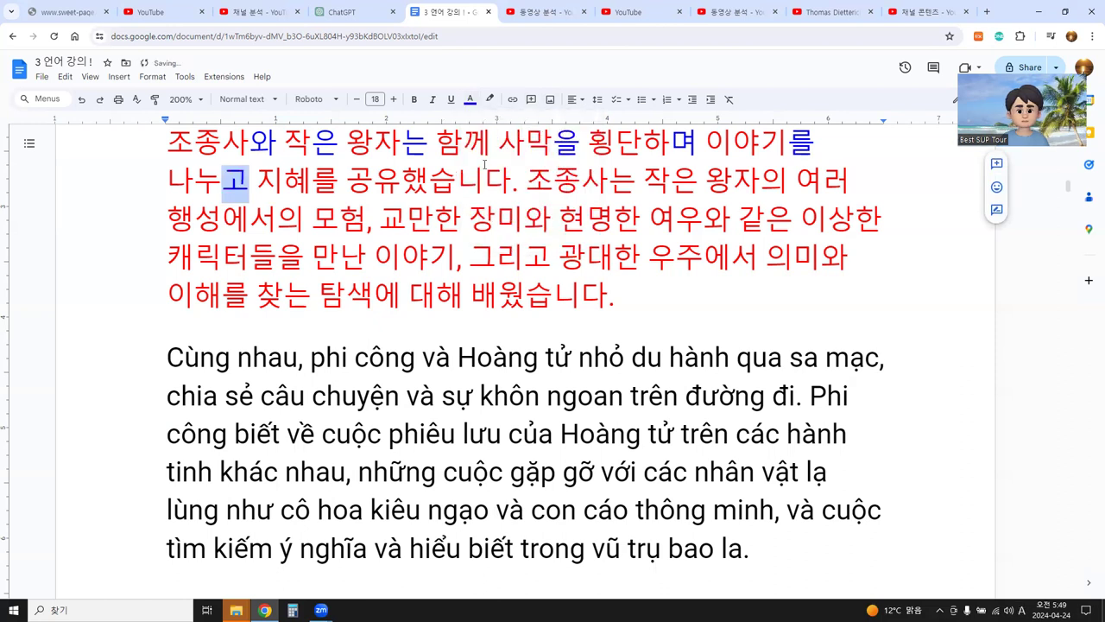
click(310, 183)
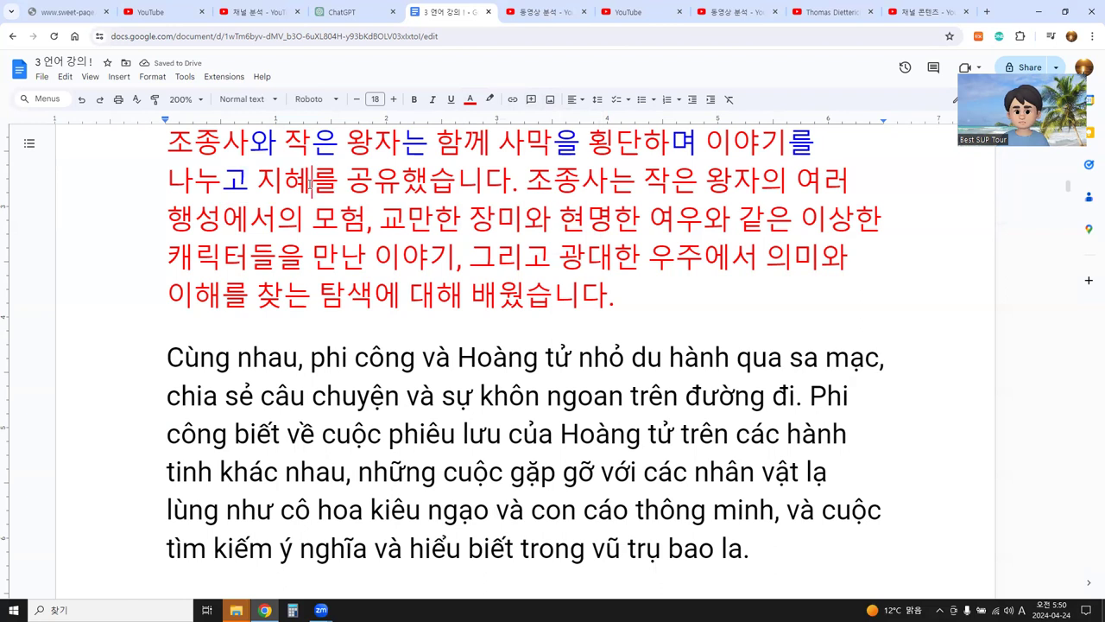
key(shift+Right)
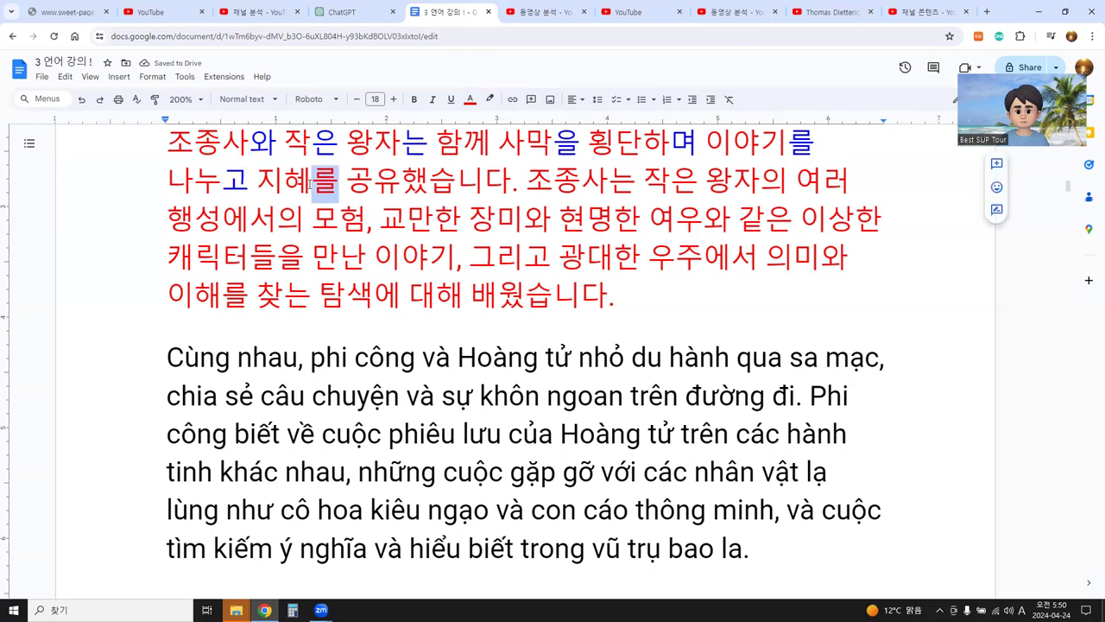
Step: Color 를 in 지혜를 and the ending 했습니다 blue
click(468, 102)
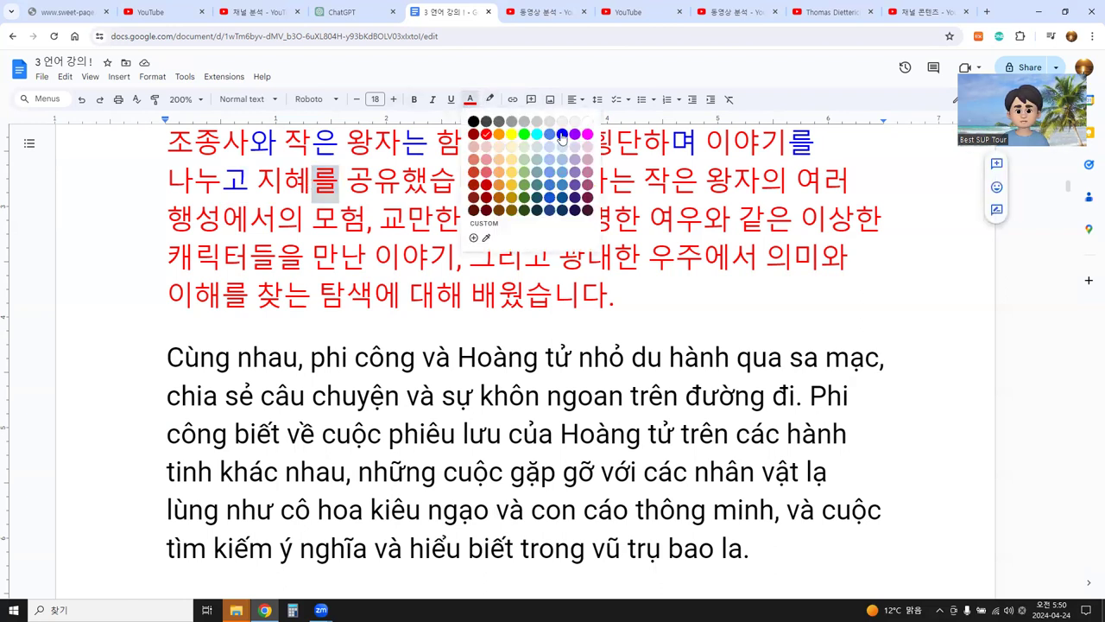
click(562, 134)
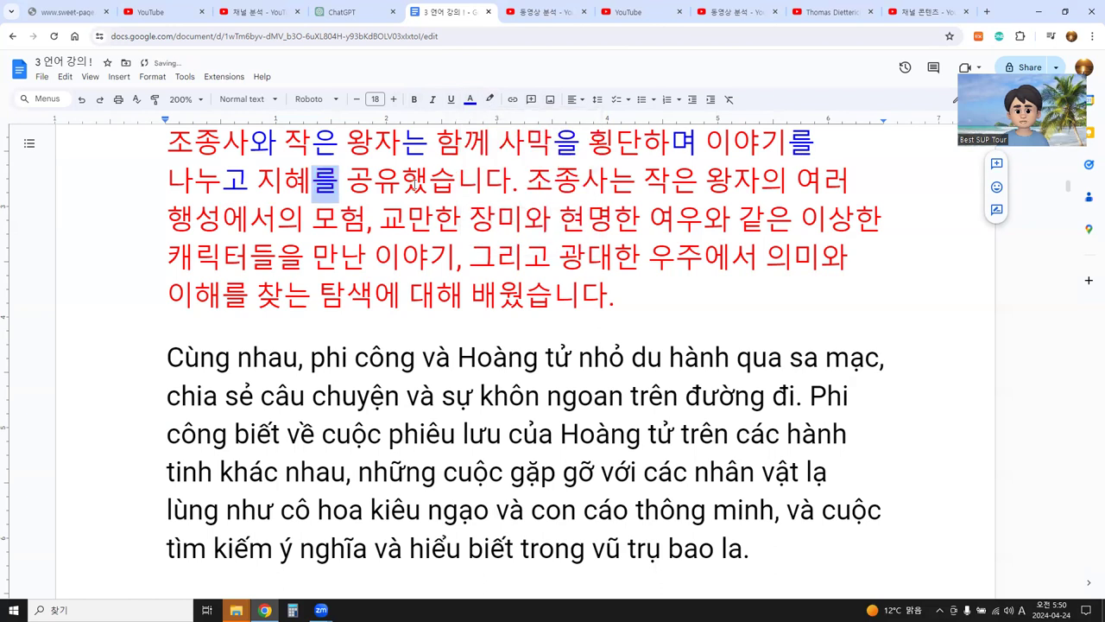
click(414, 188)
key(shift+Right)
key(shift+Right)
key(shift+Right)
key(shift+Right)
key(shift+Right)
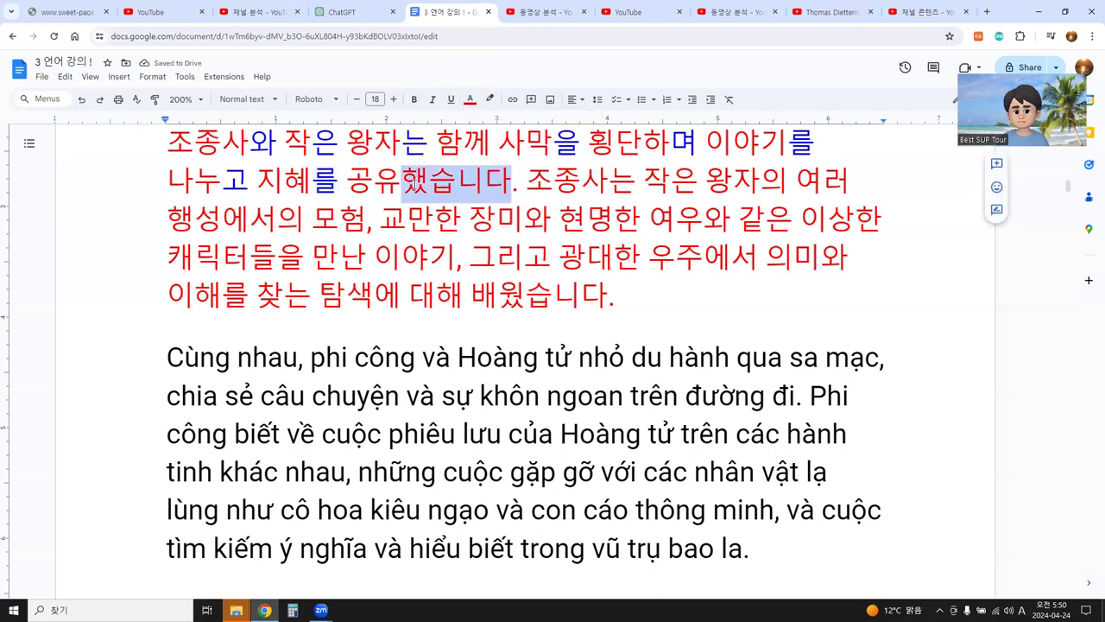
click(470, 99)
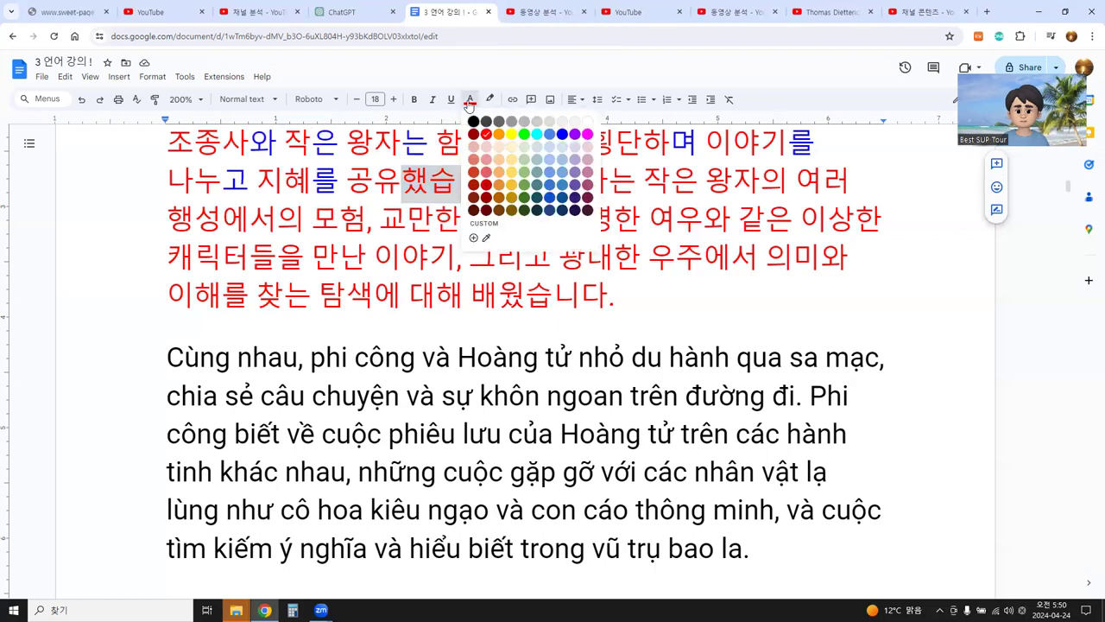
click(562, 135)
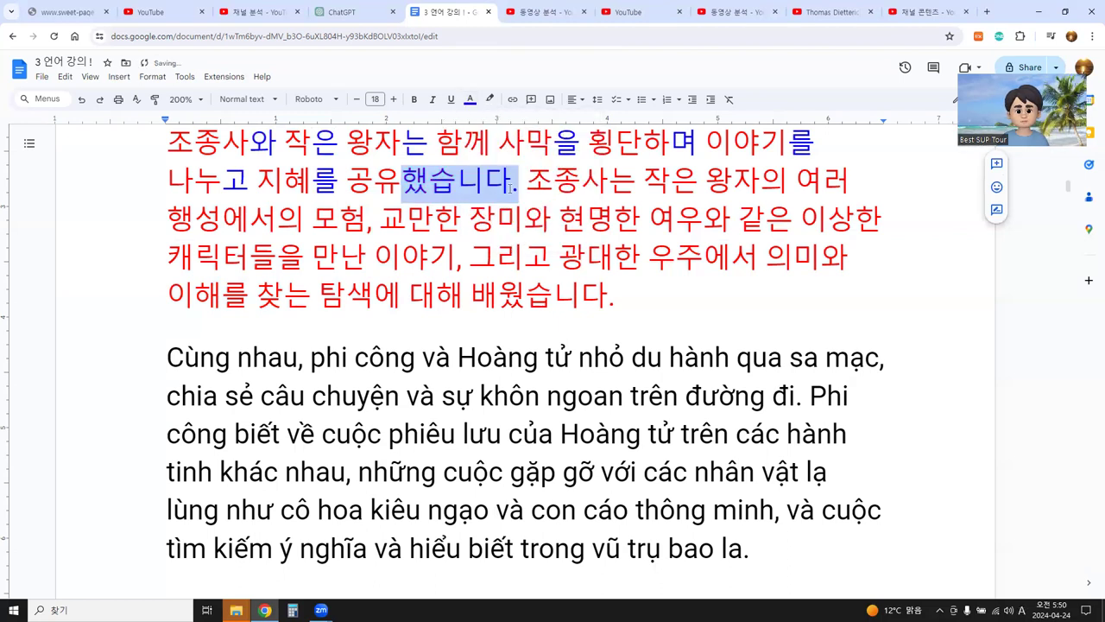
click(504, 215)
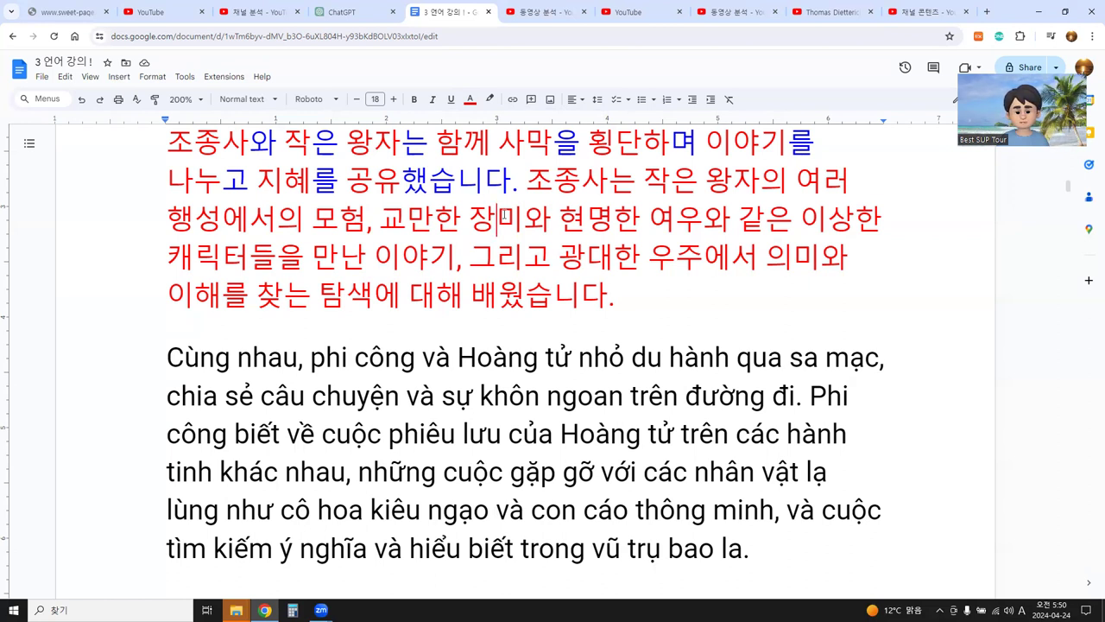
Step: Color 는 after 조종사 and 은 in 작은 blue
click(613, 182)
key(shift+Right)
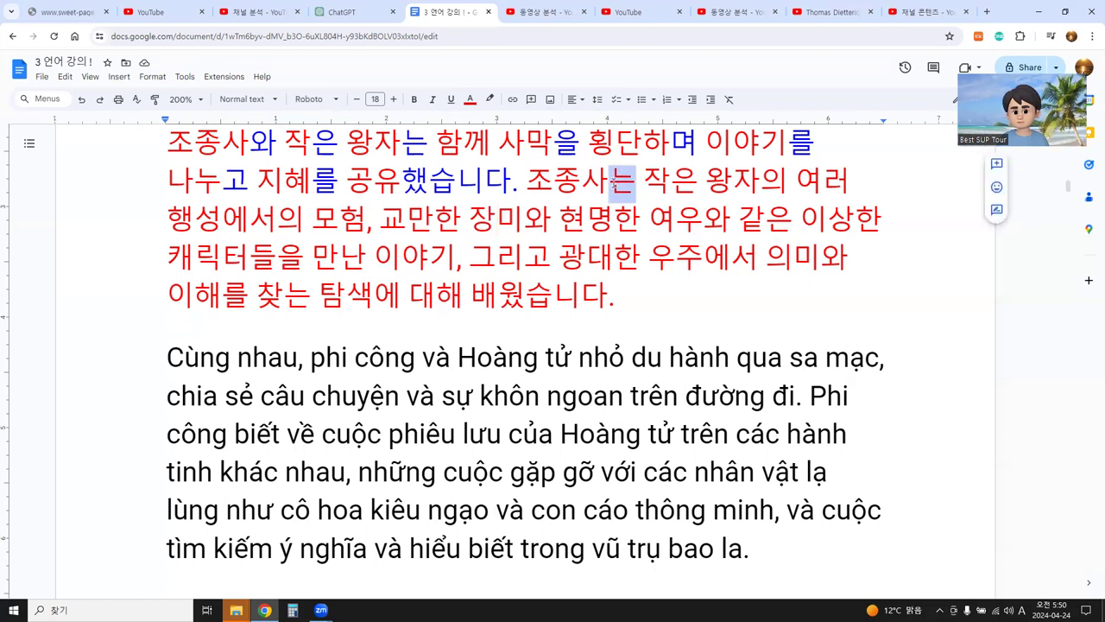
click(473, 108)
click(562, 135)
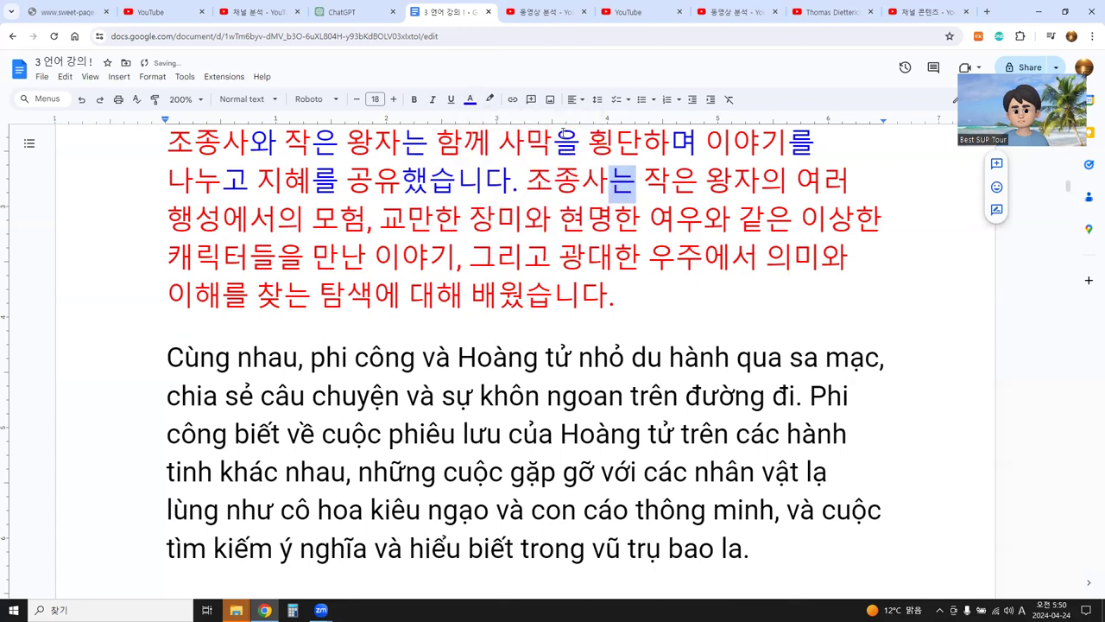
click(674, 175)
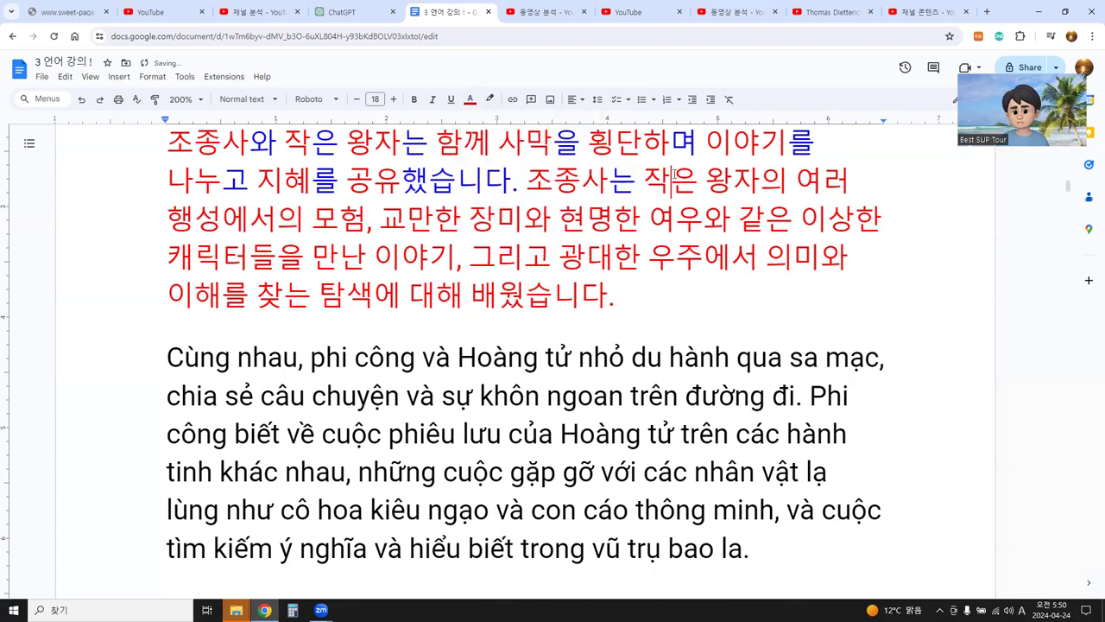
key(shift+Right)
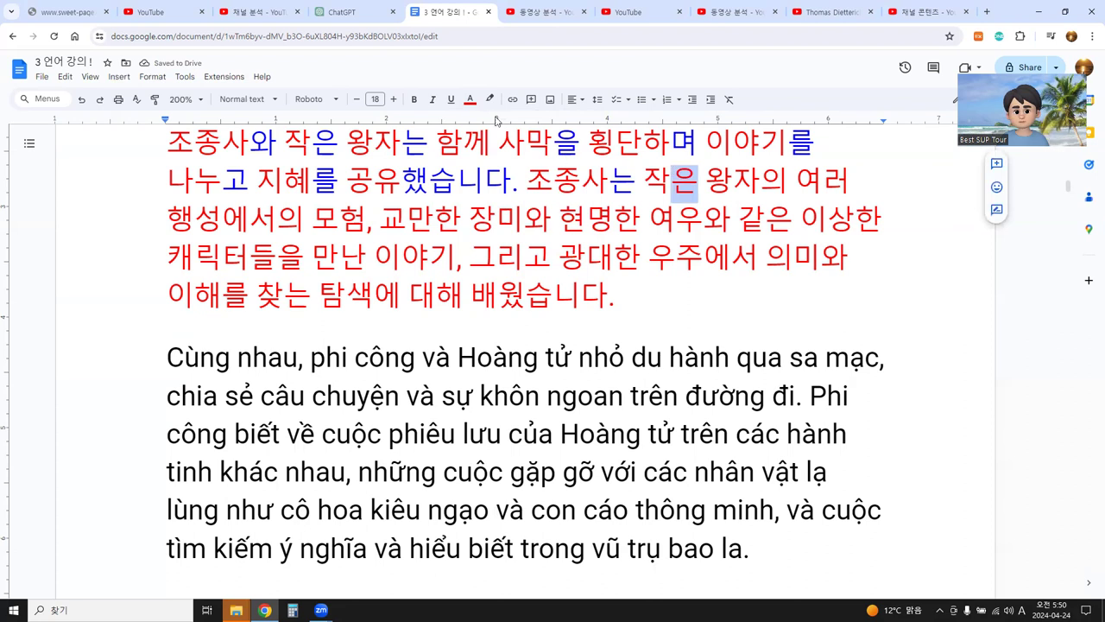
click(473, 105)
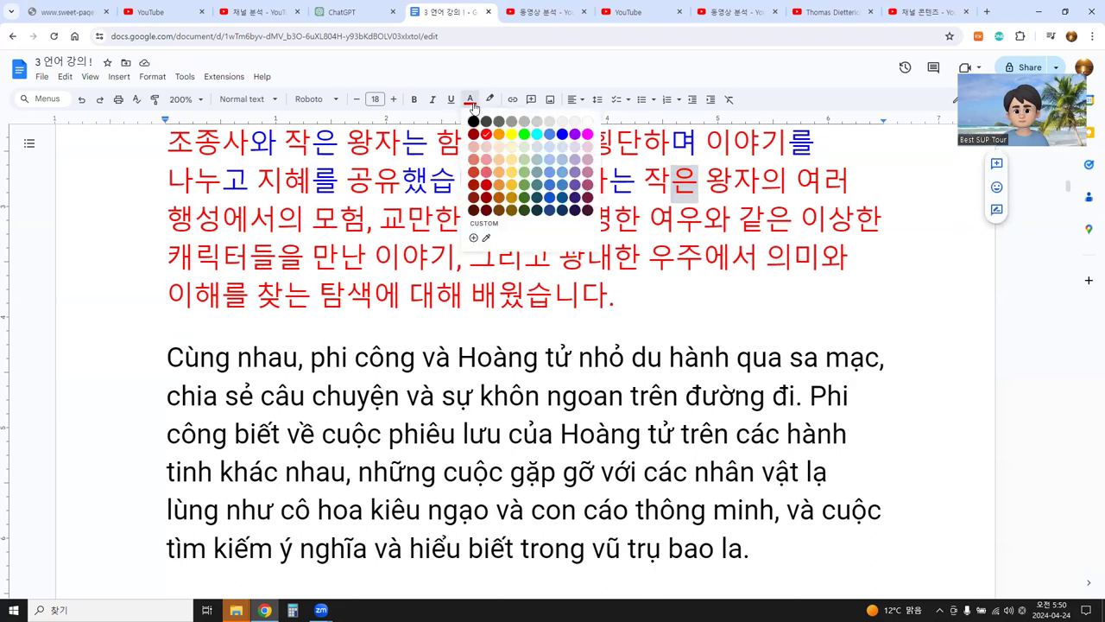
click(562, 134)
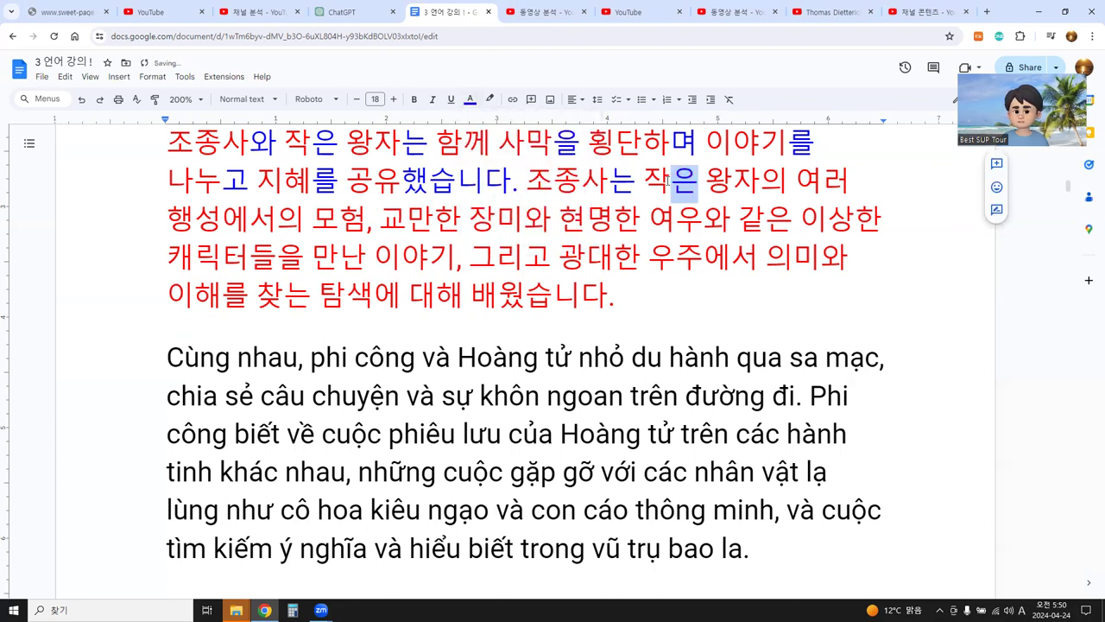
Step: Color 의 in 왕자의 blue and select 에서의 after 행성
click(760, 182)
key(shift+Right)
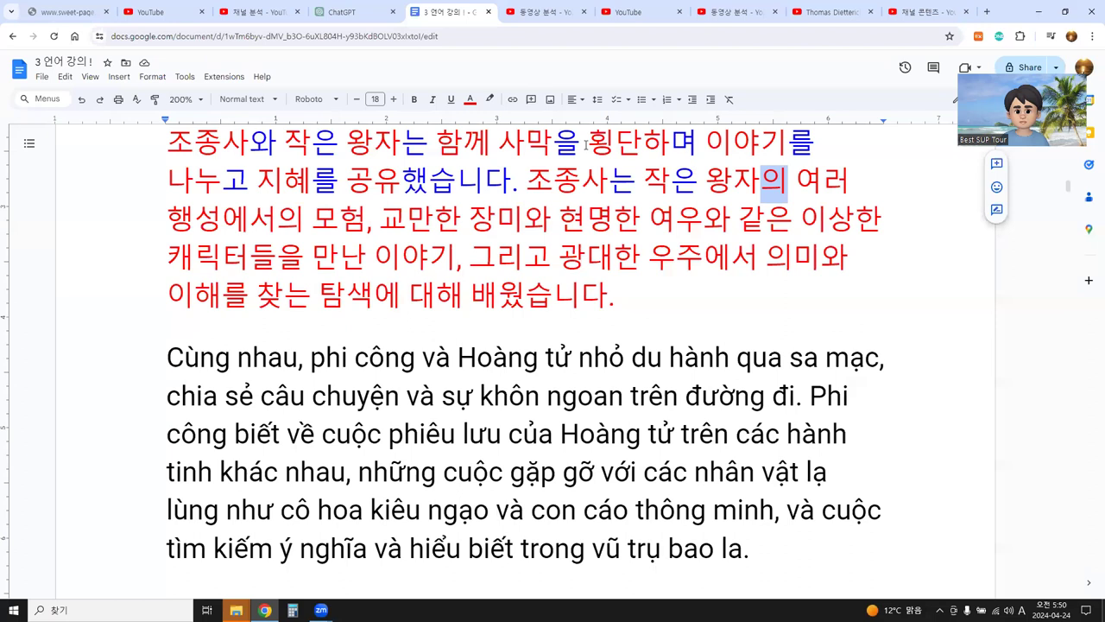
click(471, 100)
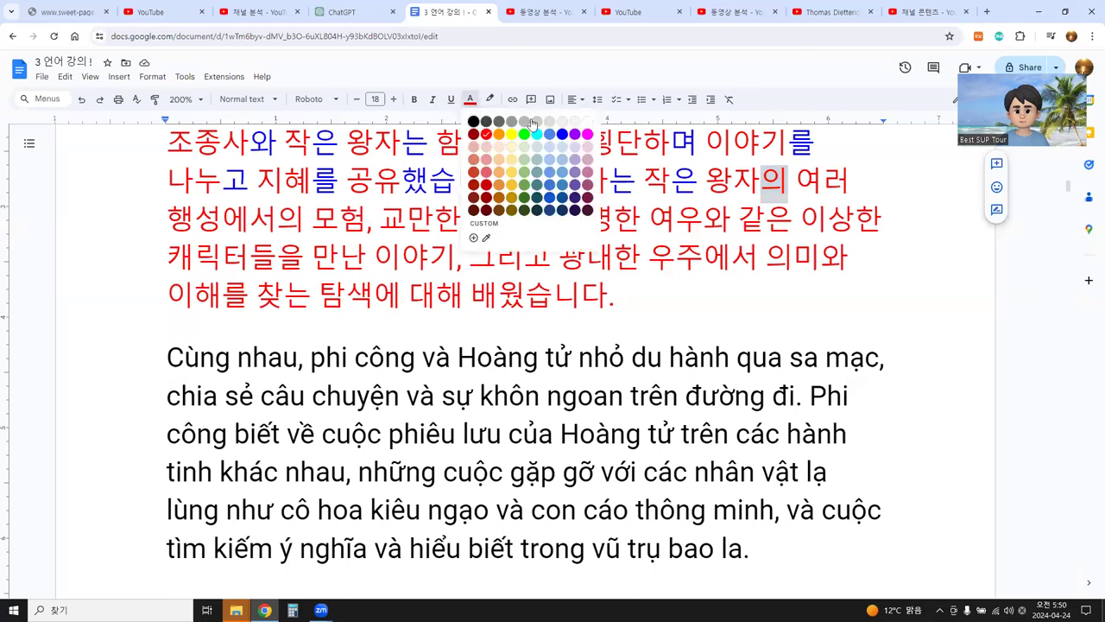
click(562, 135)
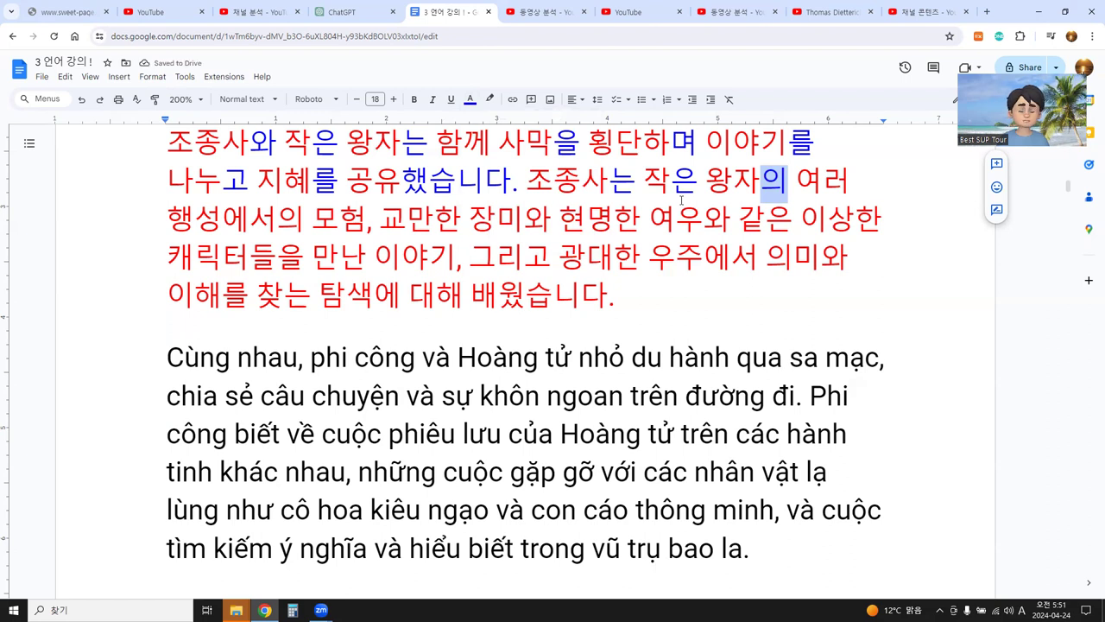
click(225, 223)
key(shift+Right)
key(shift+Right)
key(shift+Right)
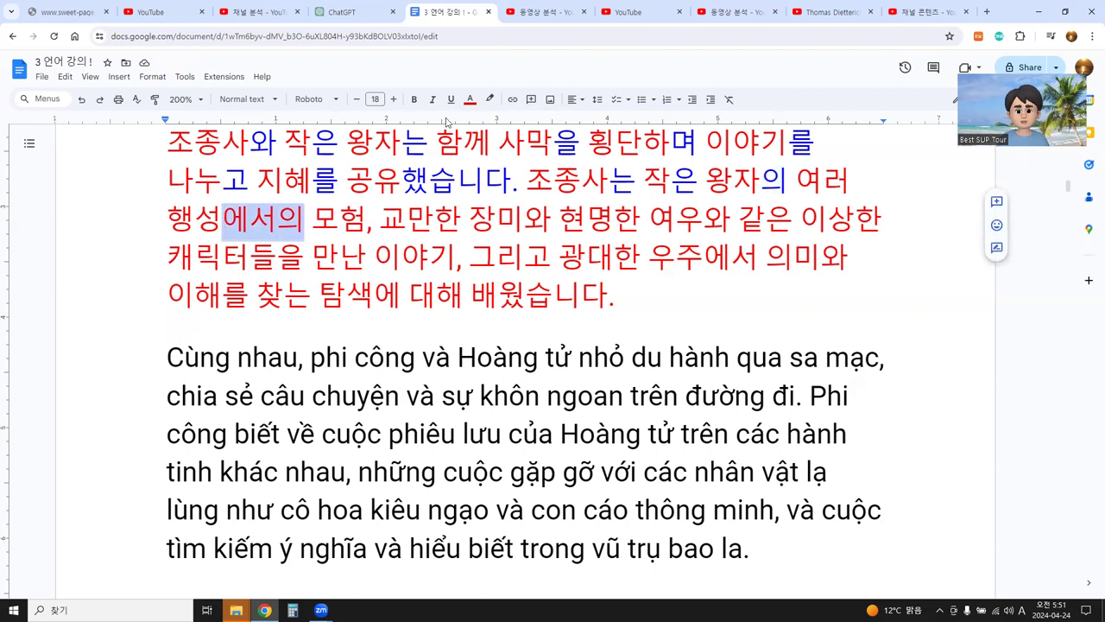
Step: Apply blue to the selected 에서의 and to the 한 in 교만한
click(472, 101)
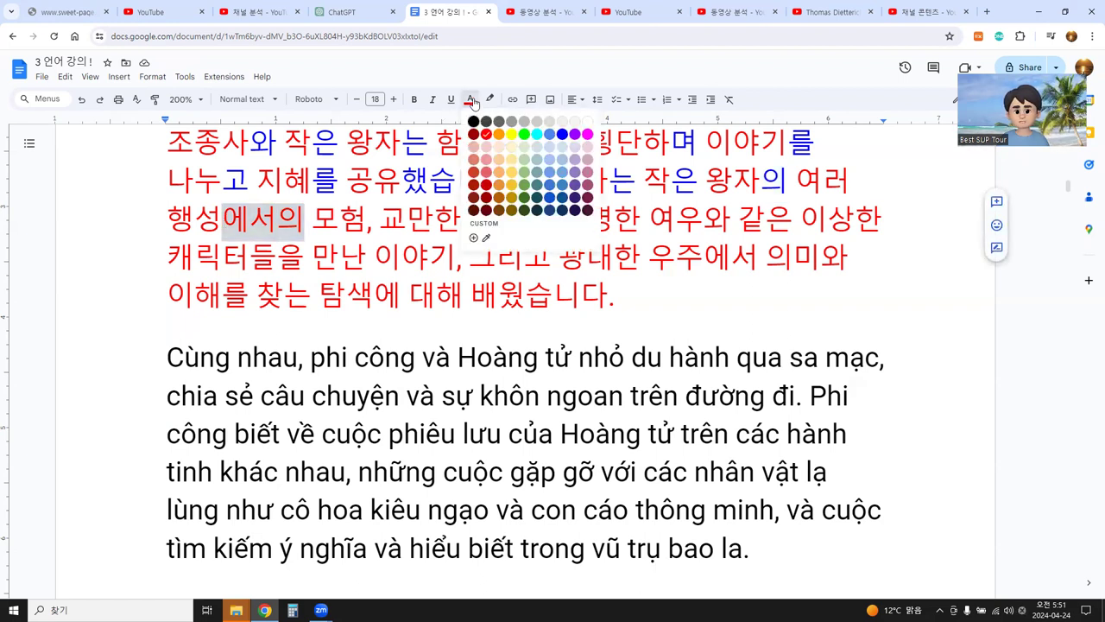
click(563, 134)
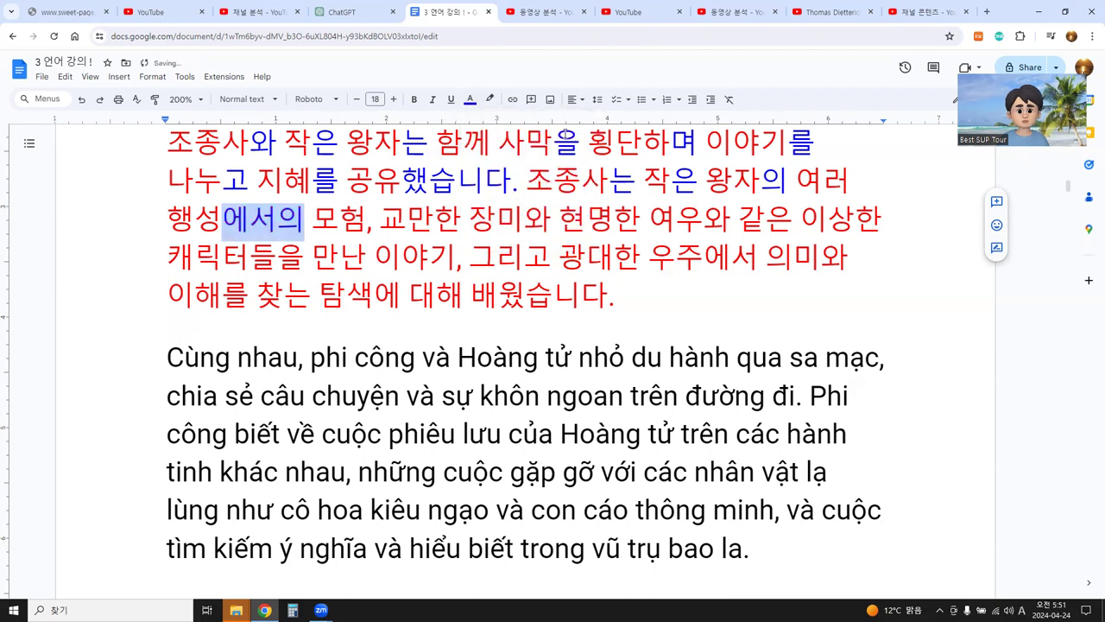
click(442, 223)
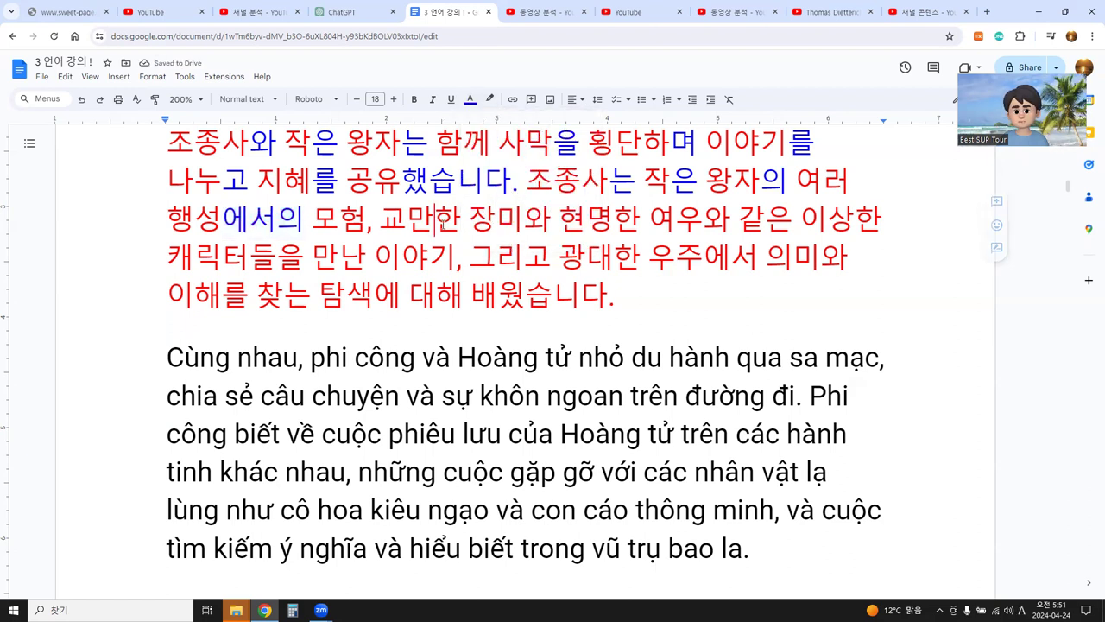
key(shift+Right)
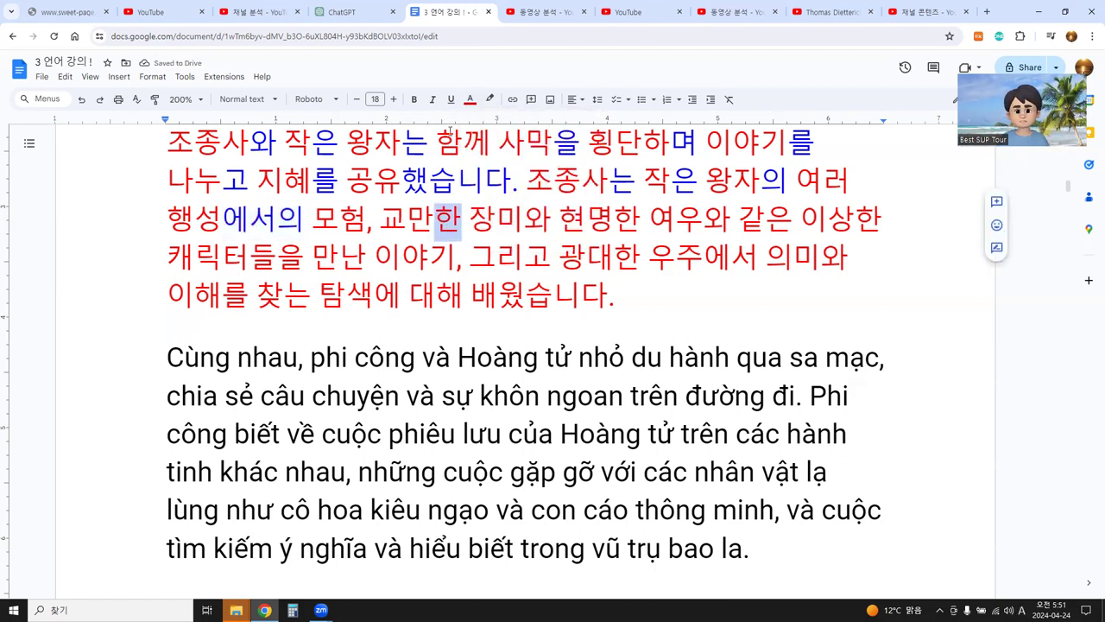
click(470, 99)
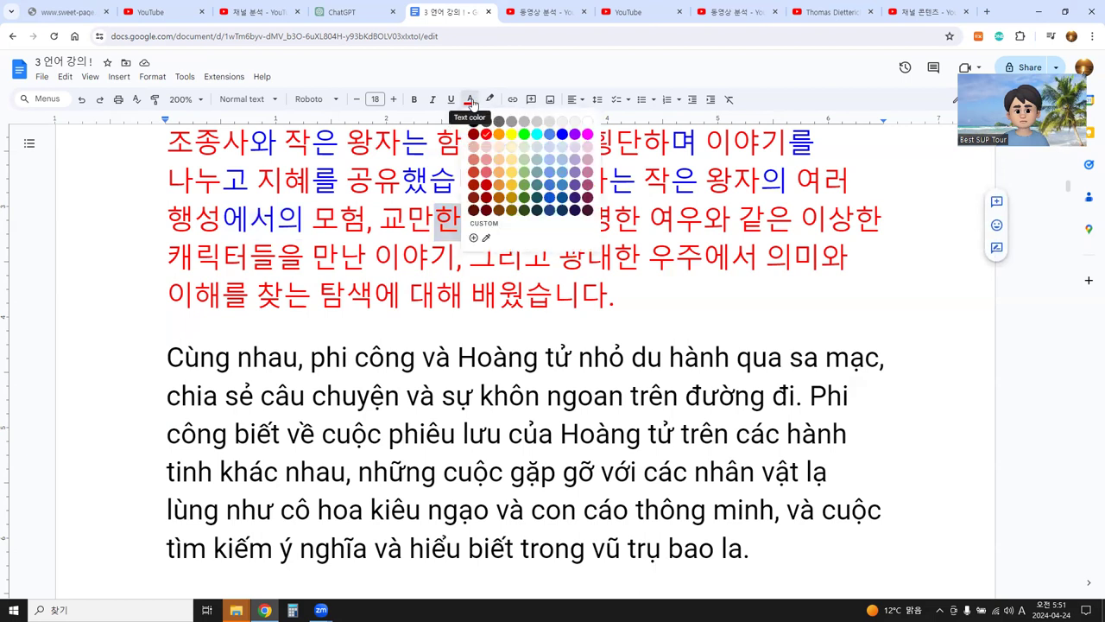
click(561, 135)
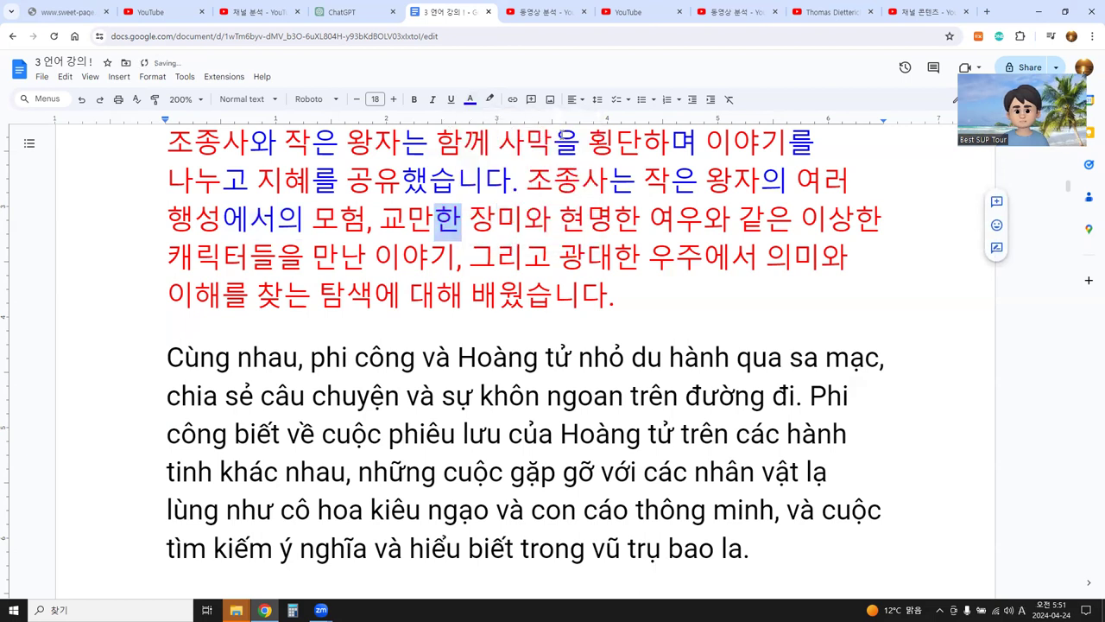
click(523, 223)
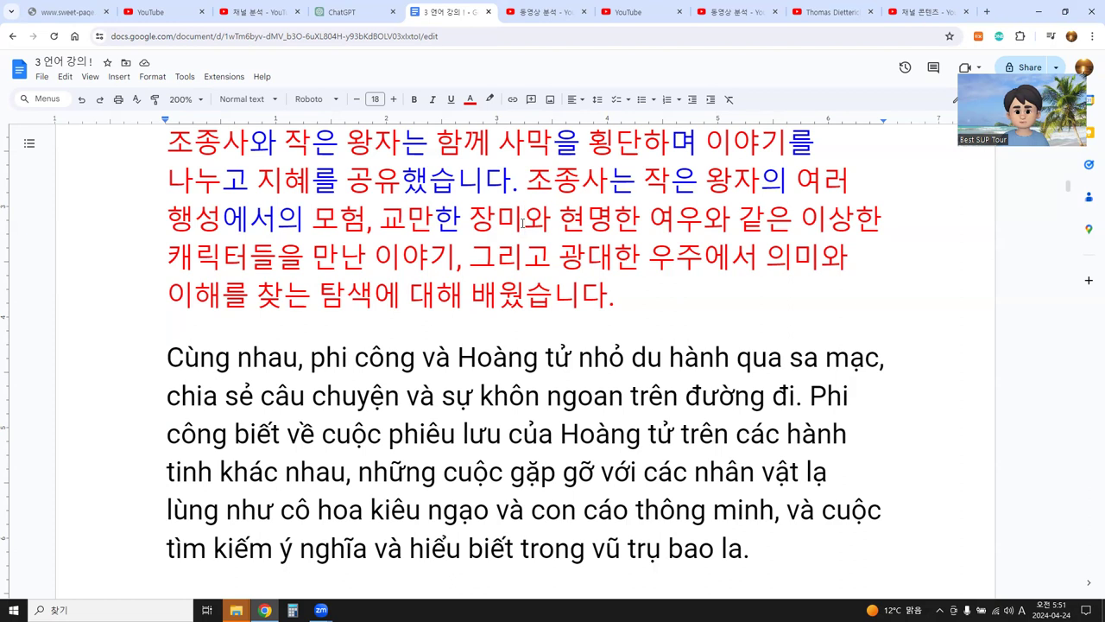
Step: Color the 와 after 장미 and the 한 in 현명한 blue
key(shift+Right)
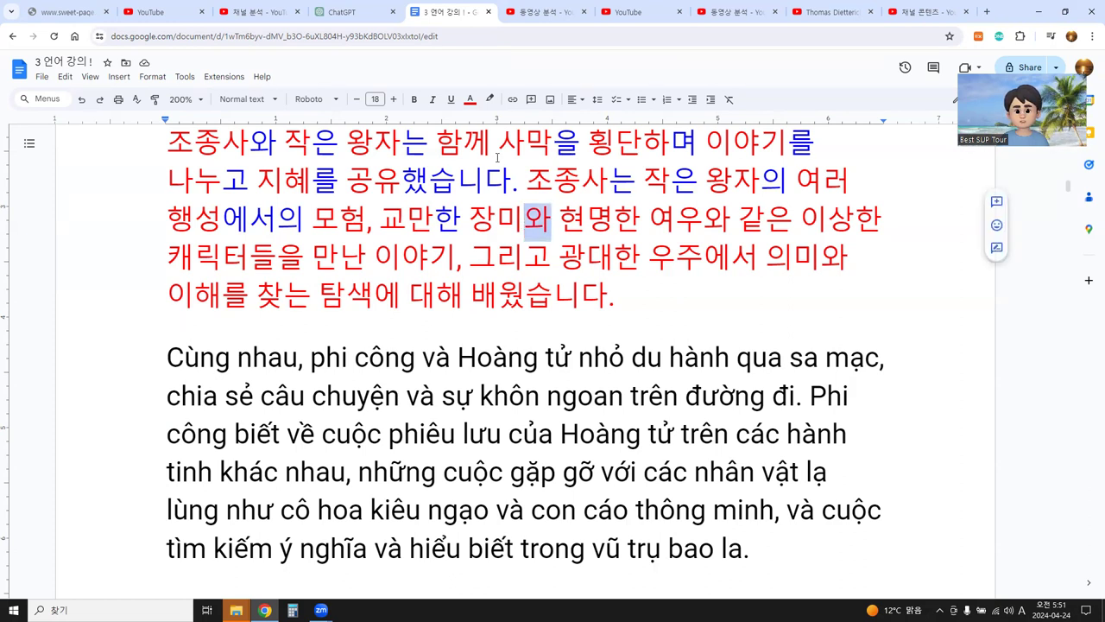
click(469, 102)
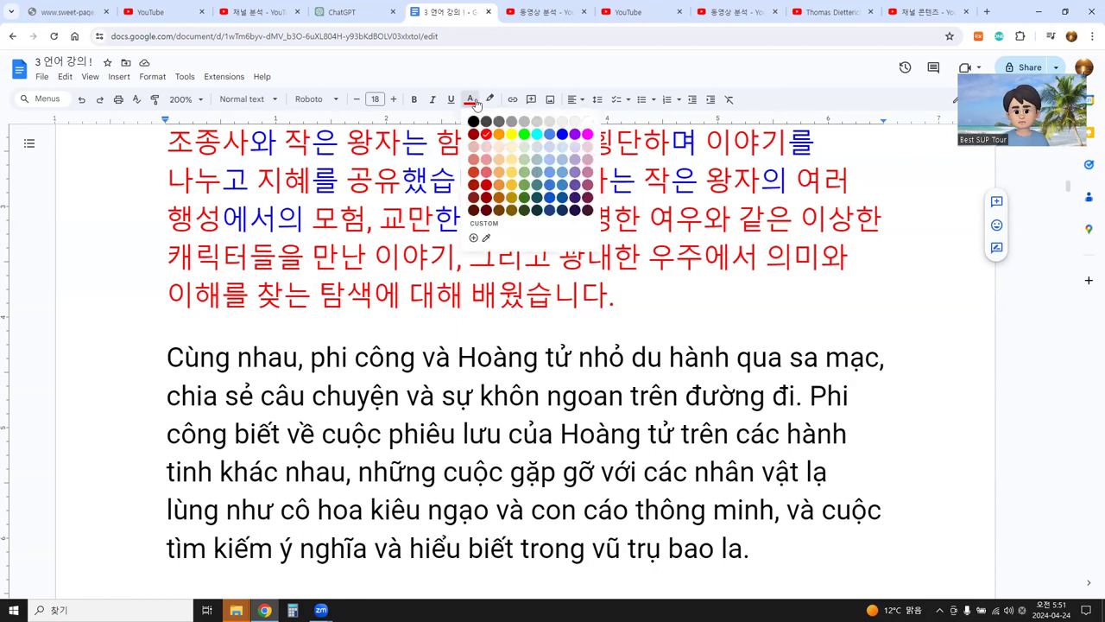
click(562, 135)
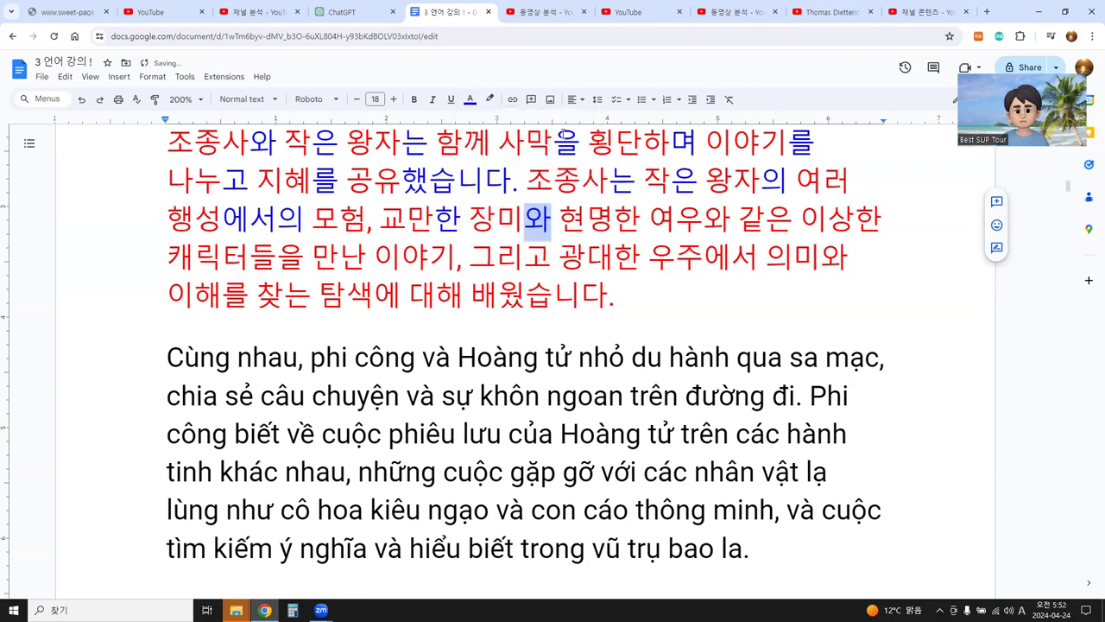
drag(617, 221, 641, 221)
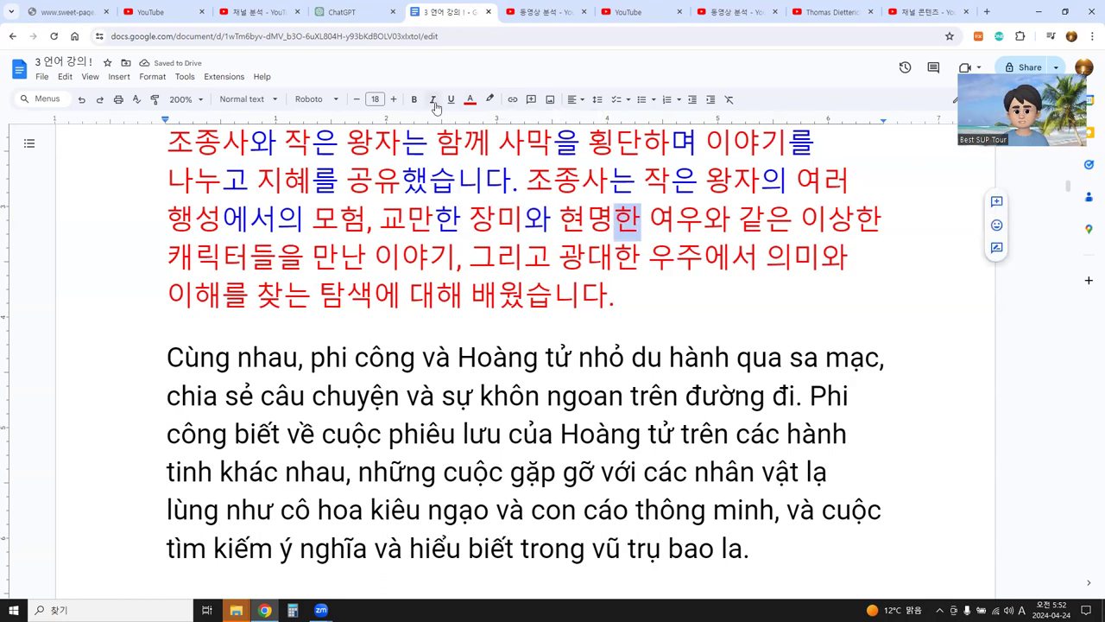
click(470, 101)
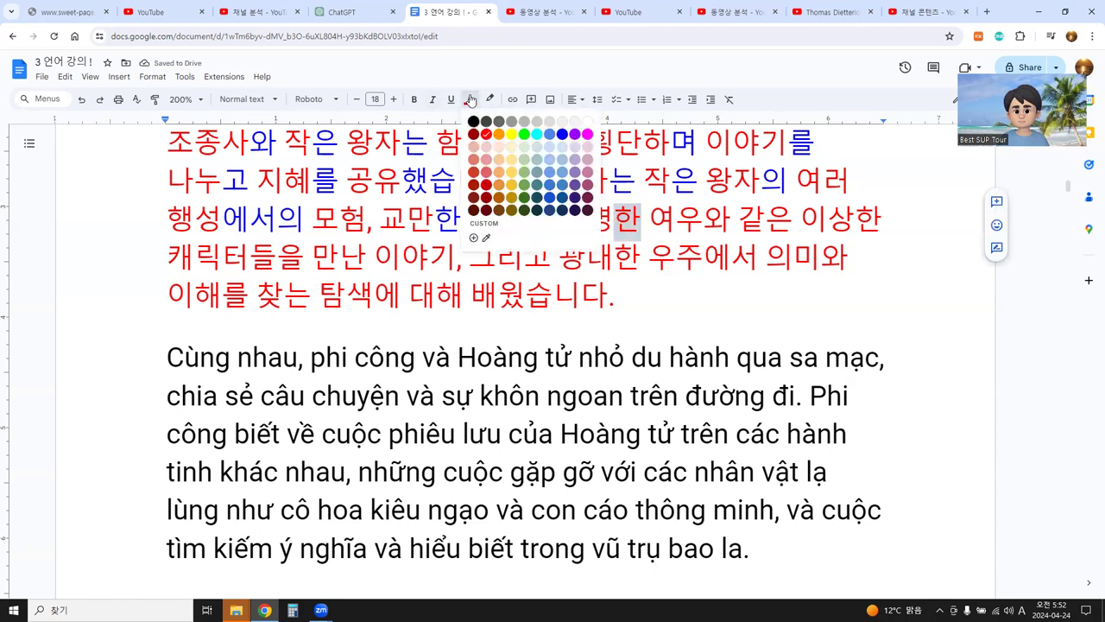
click(562, 134)
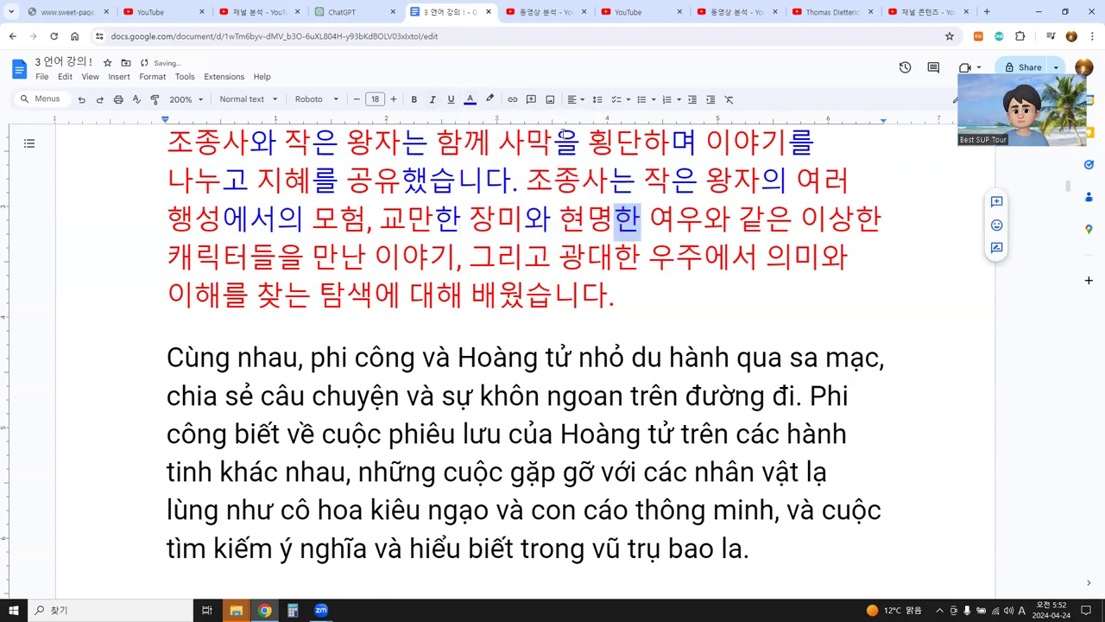
click(669, 236)
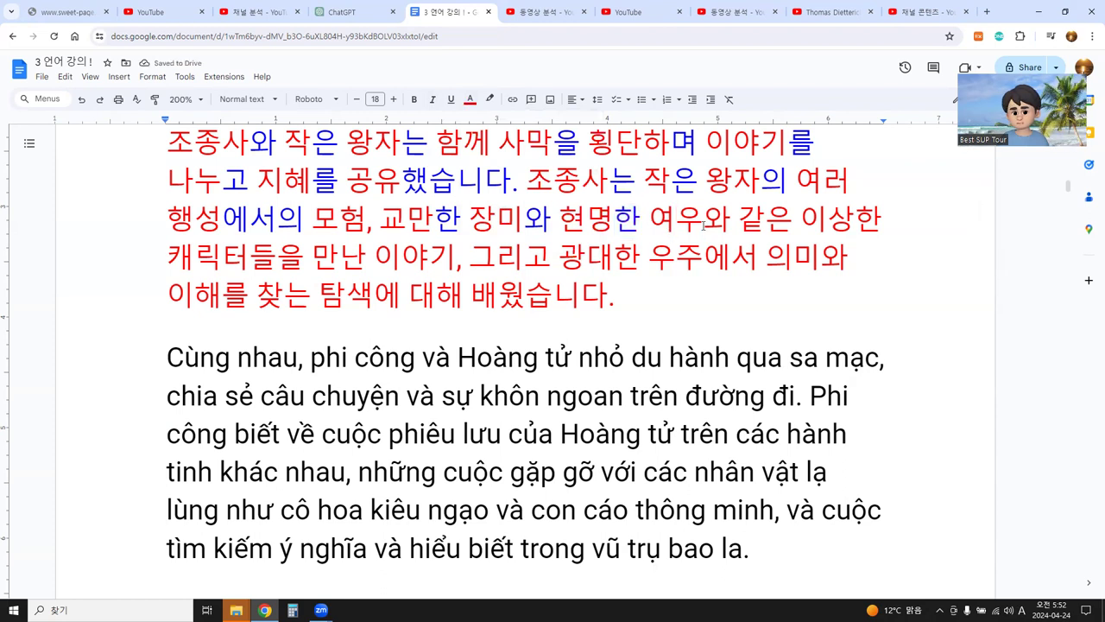
Step: Color the 와 after 여우, 은 in 같은 and final 한 of 이상한 blue
drag(703, 227, 730, 226)
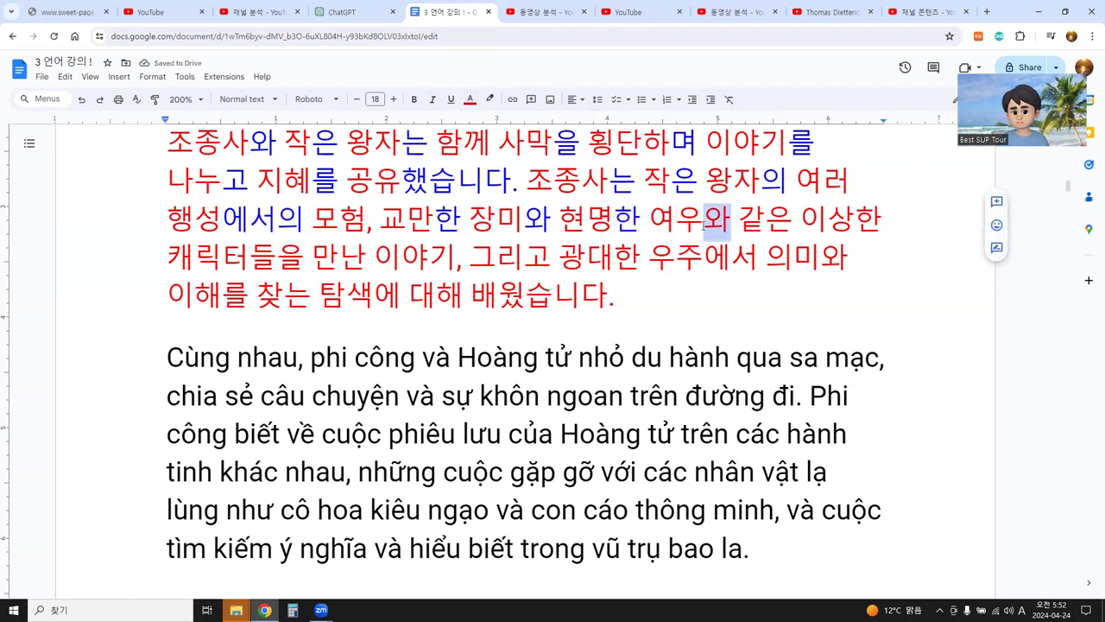
click(470, 99)
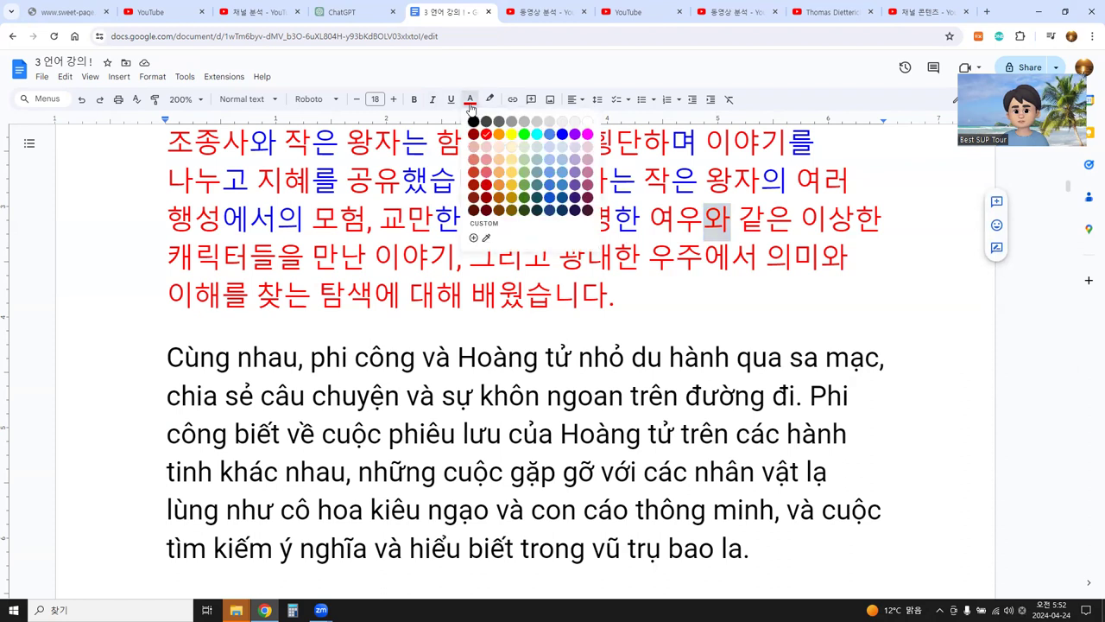
click(562, 135)
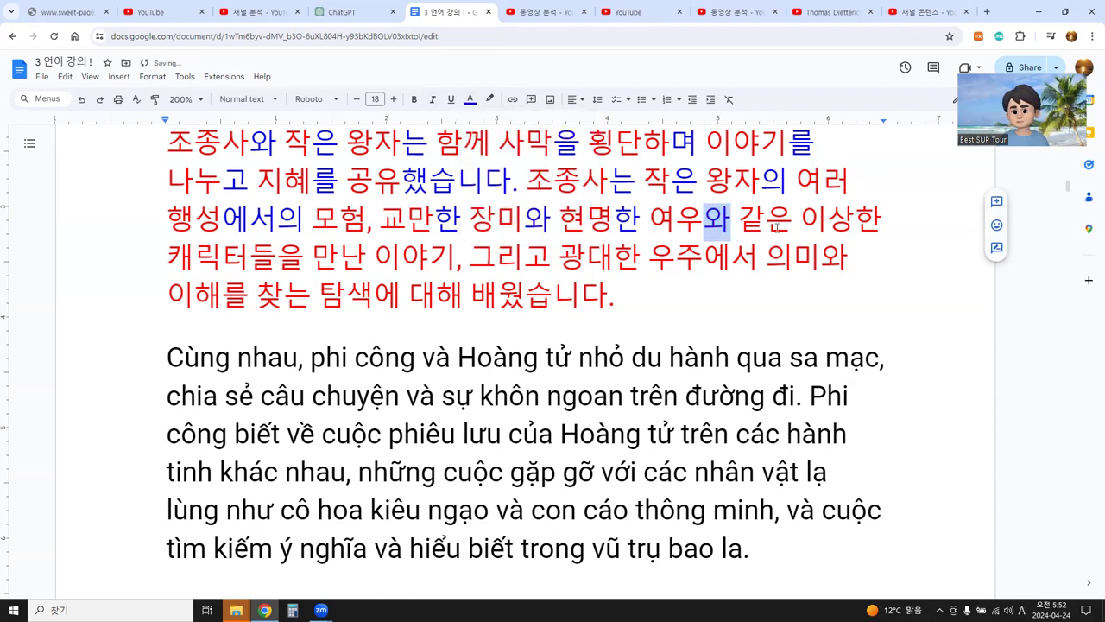
drag(765, 227, 794, 226)
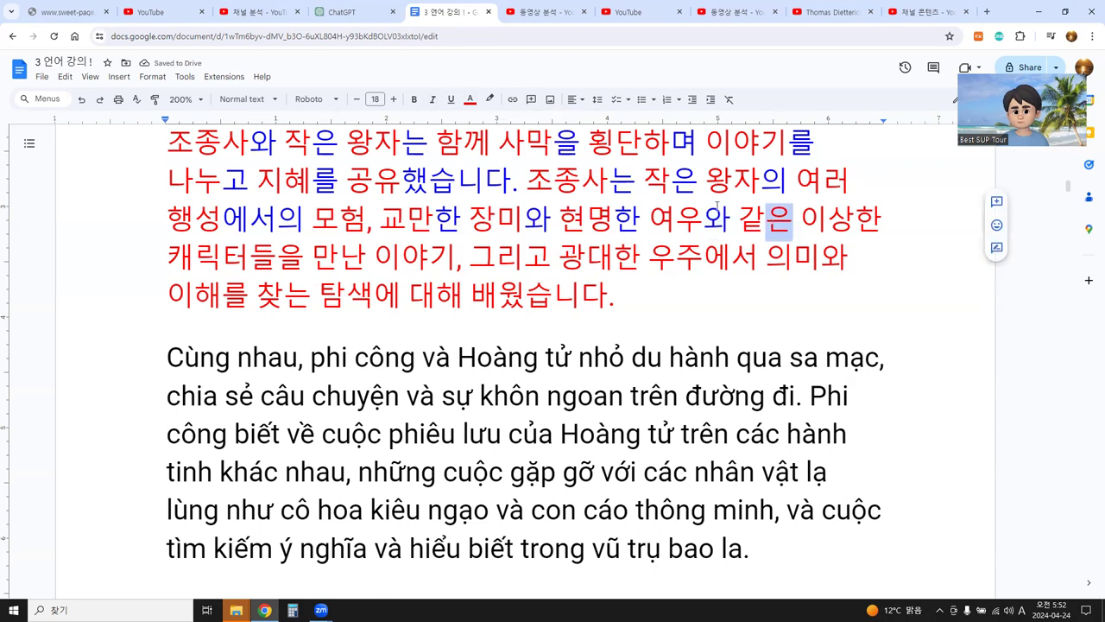
click(471, 99)
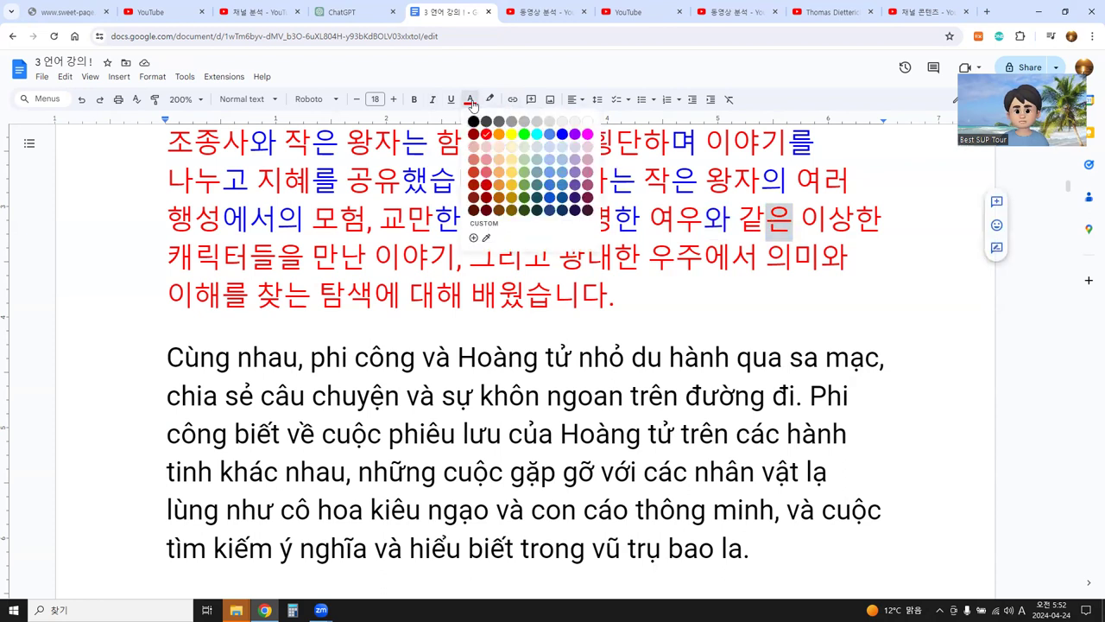
click(561, 136)
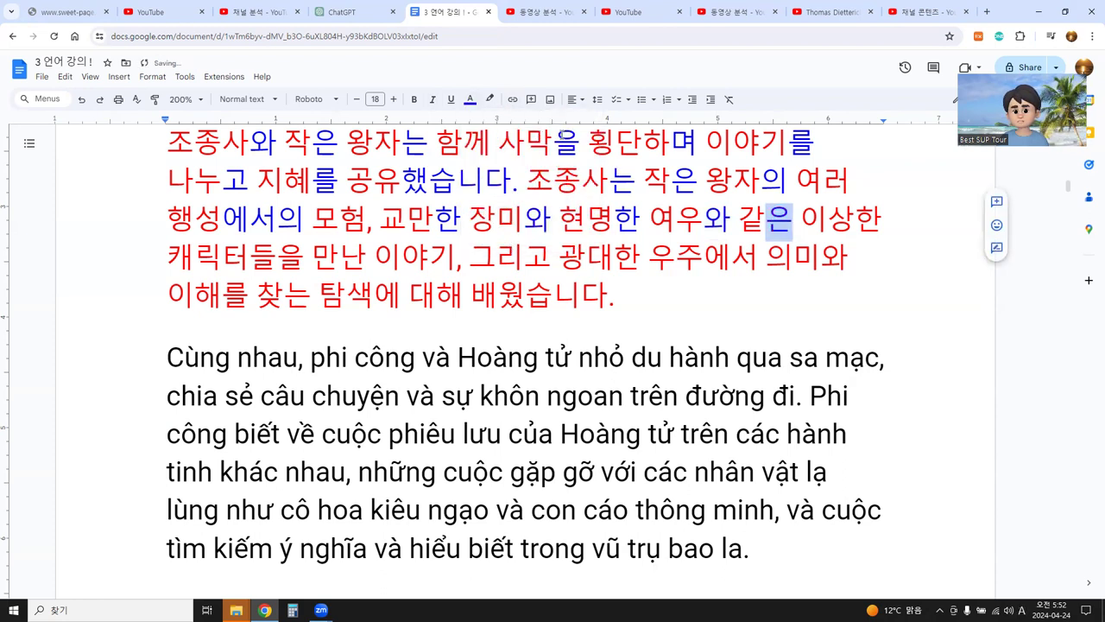
drag(879, 223, 857, 222)
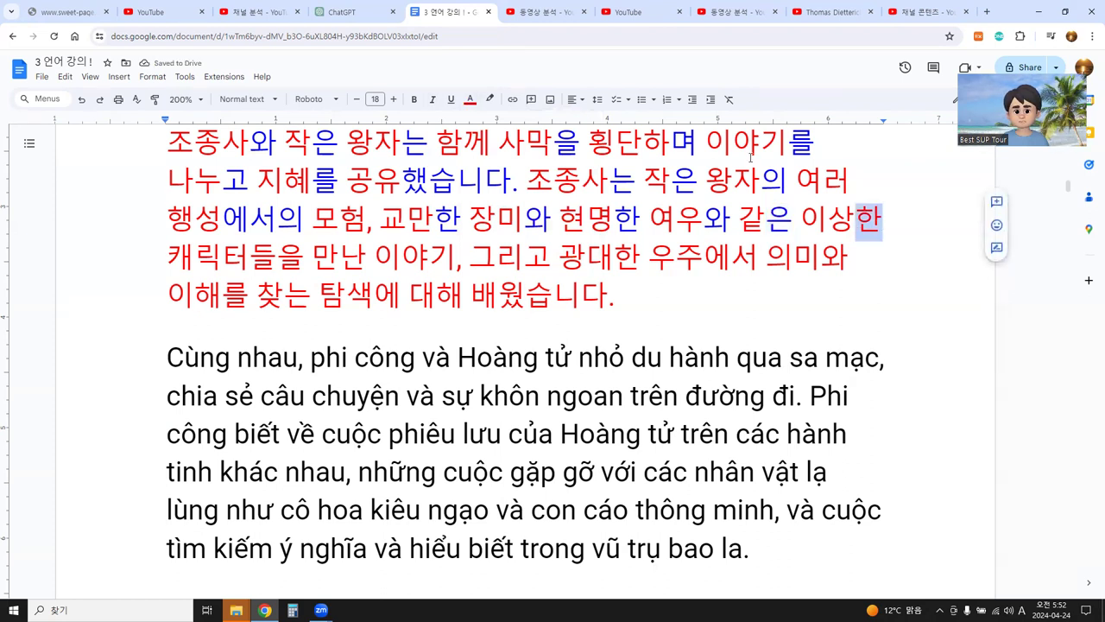
click(467, 101)
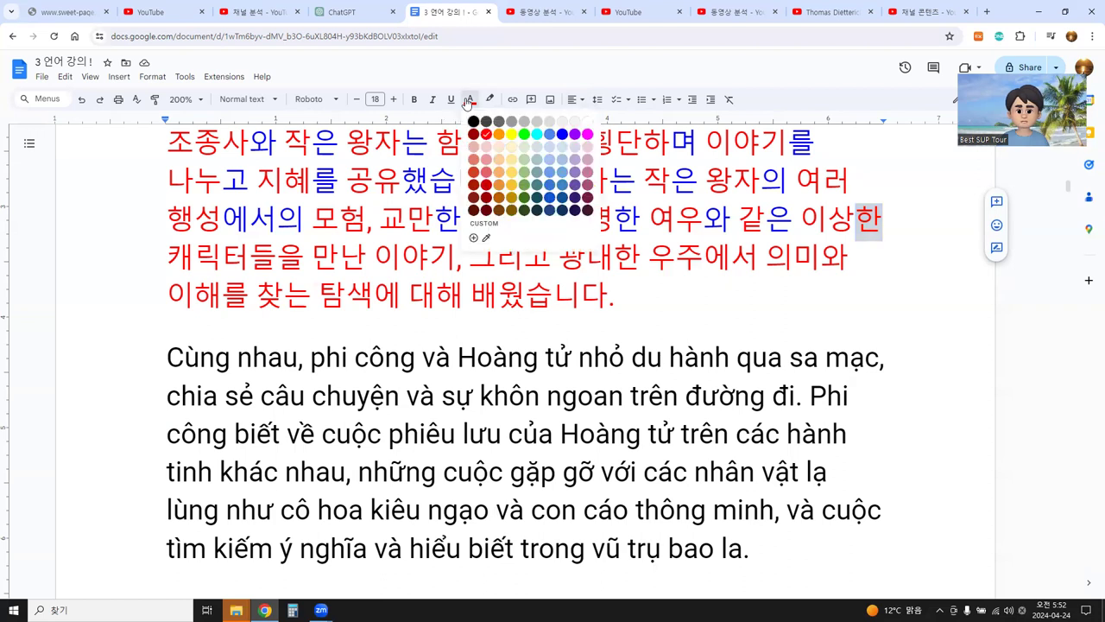
click(563, 135)
Step: Color 들을 in 캐릭터들을 and 난 in 만난 blue
click(244, 245)
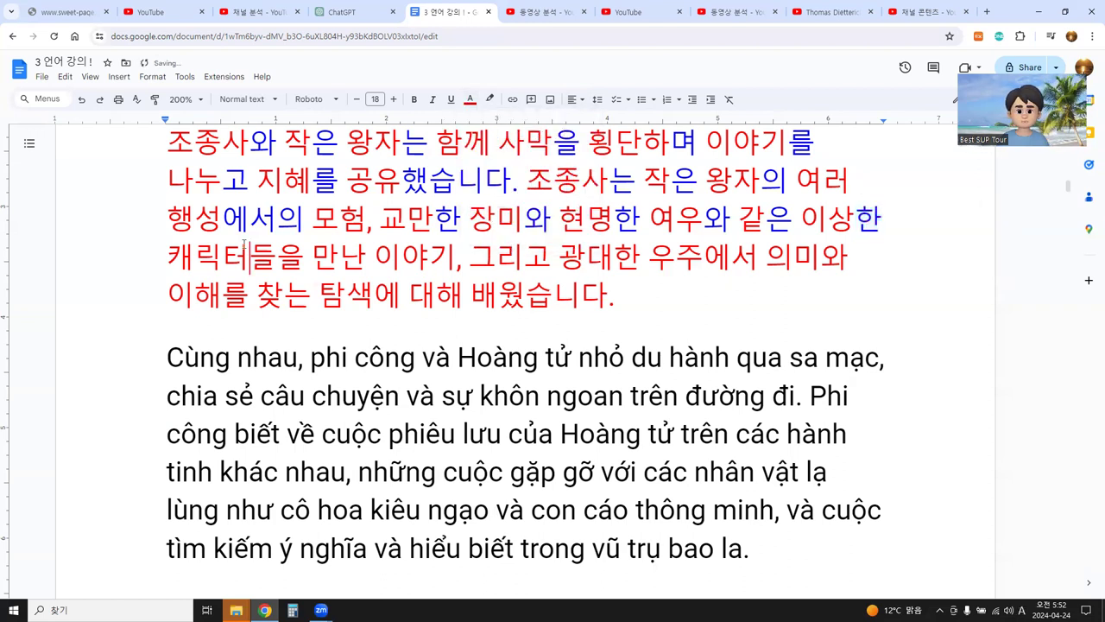
key(shift+Right)
key(shift+Right)
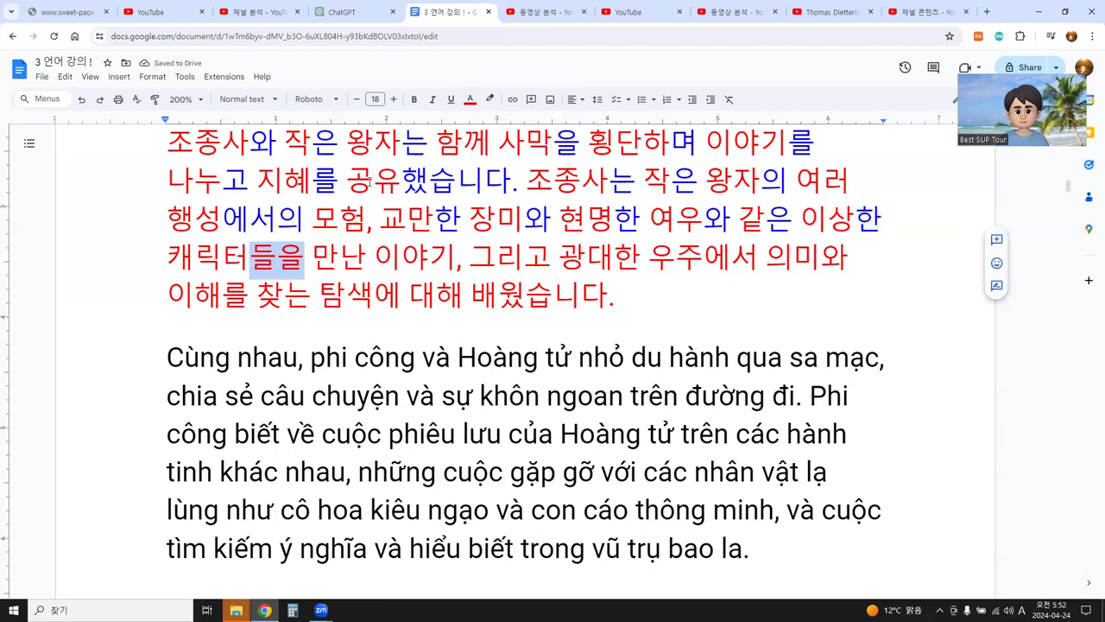
click(471, 101)
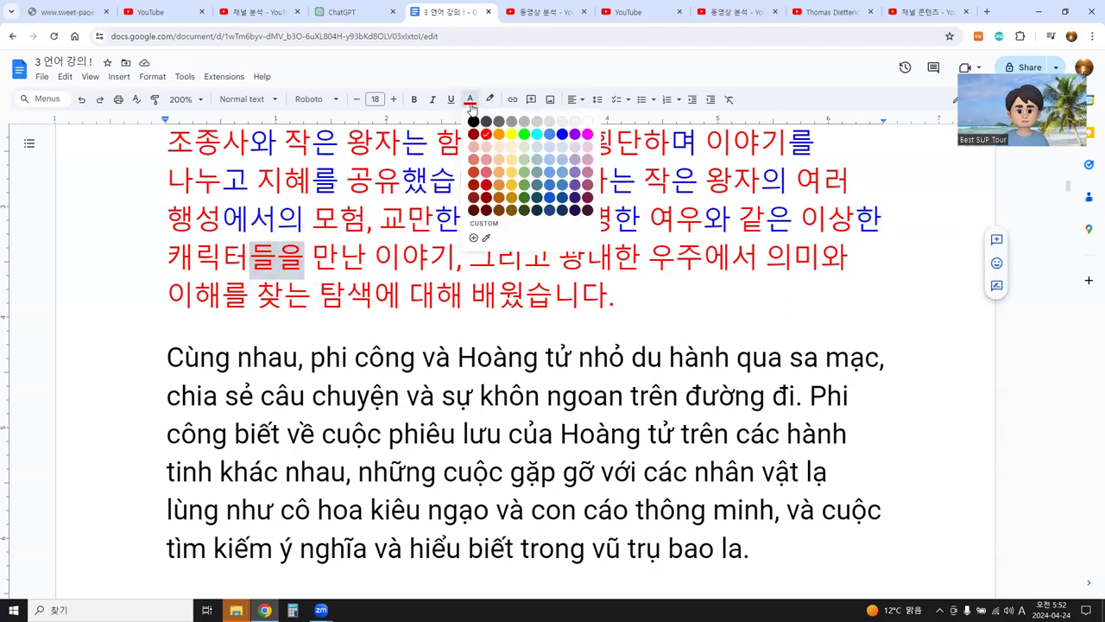
click(568, 134)
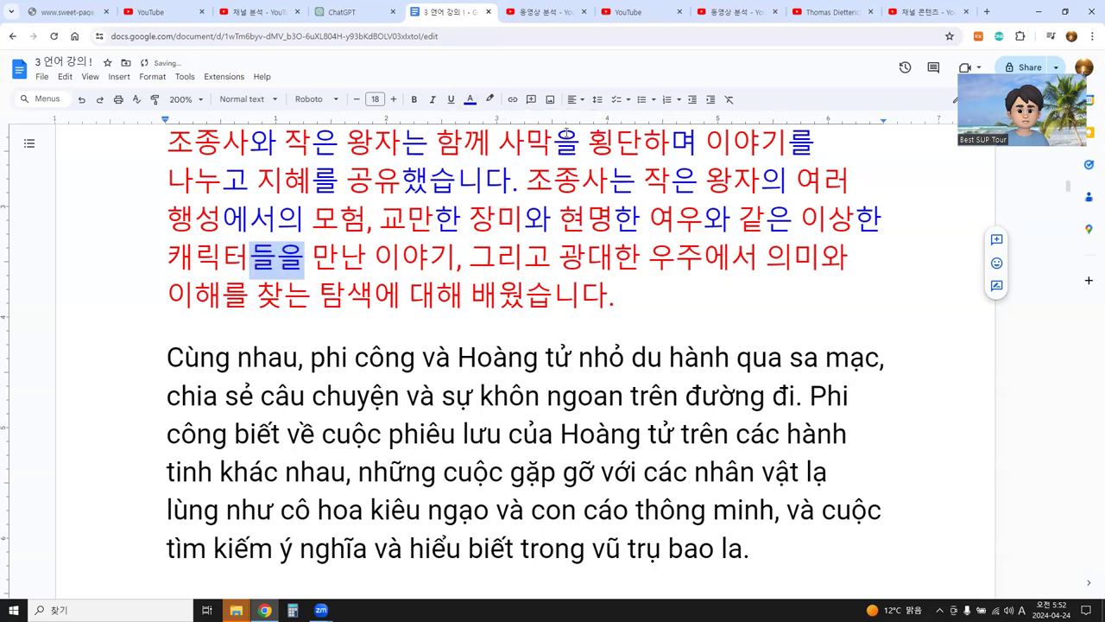
click(338, 259)
key(shift+Right)
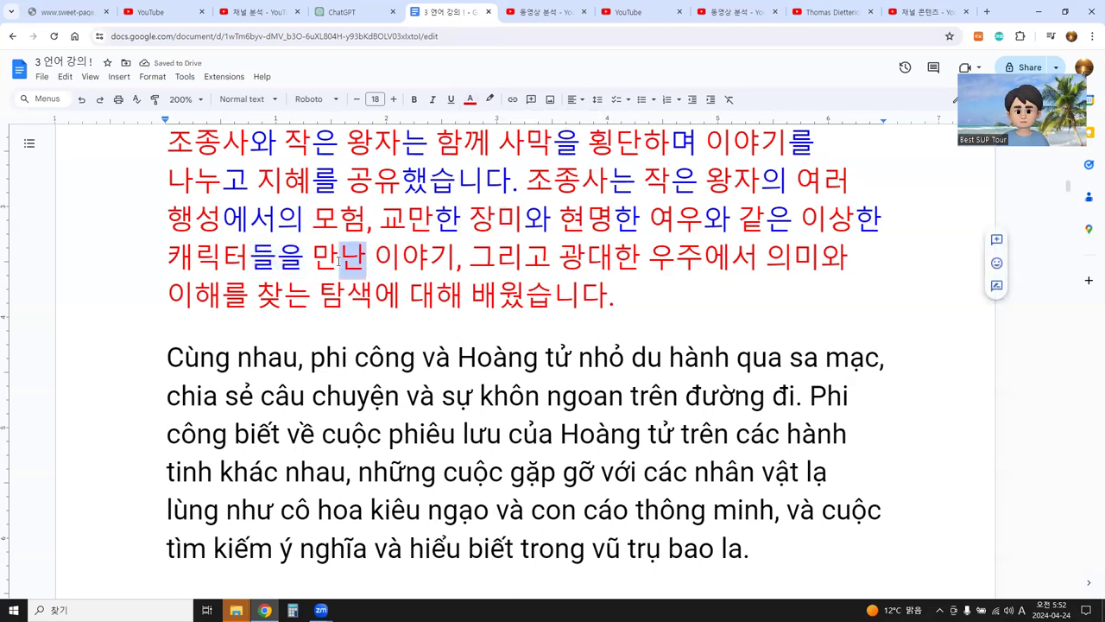
click(471, 99)
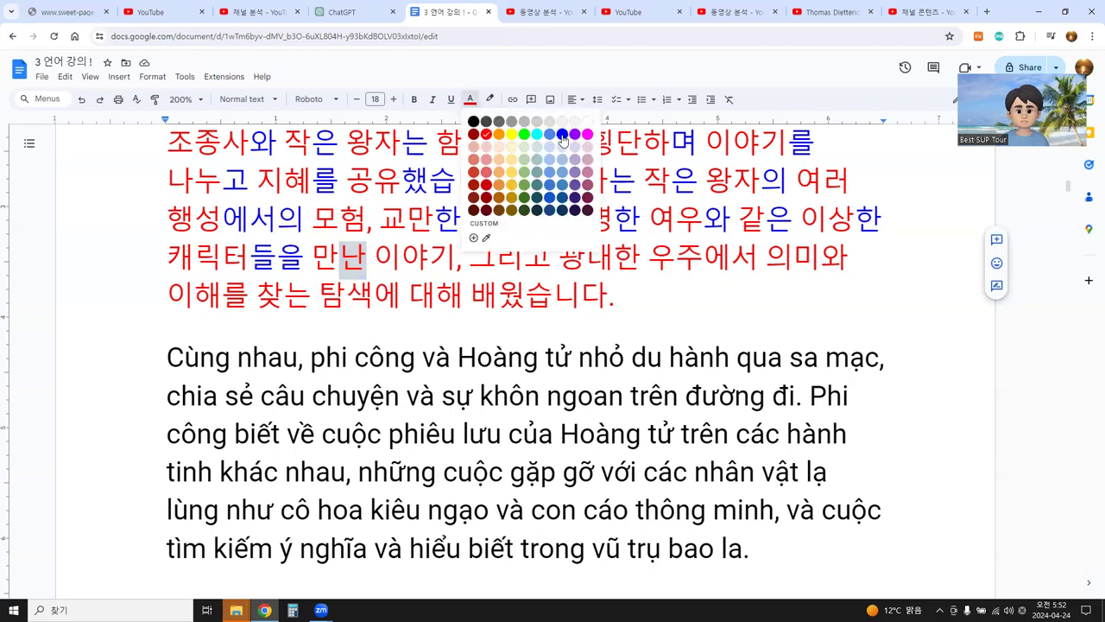
click(562, 135)
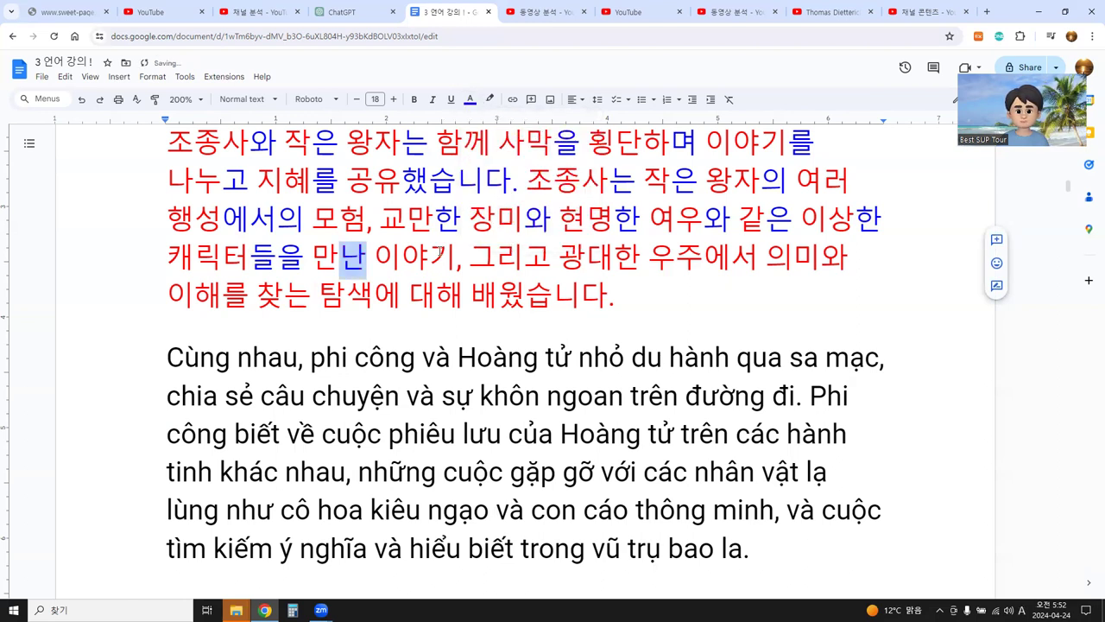
Step: Color the word 그리고 and the 한 in 광대한 blue
click(479, 259)
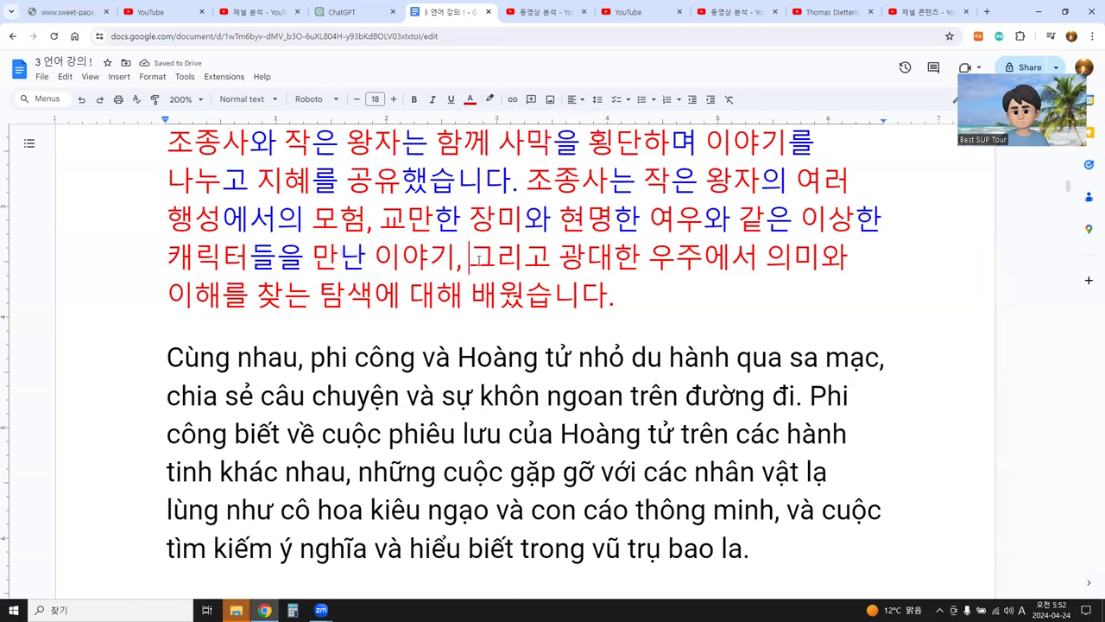
double_click(479, 259)
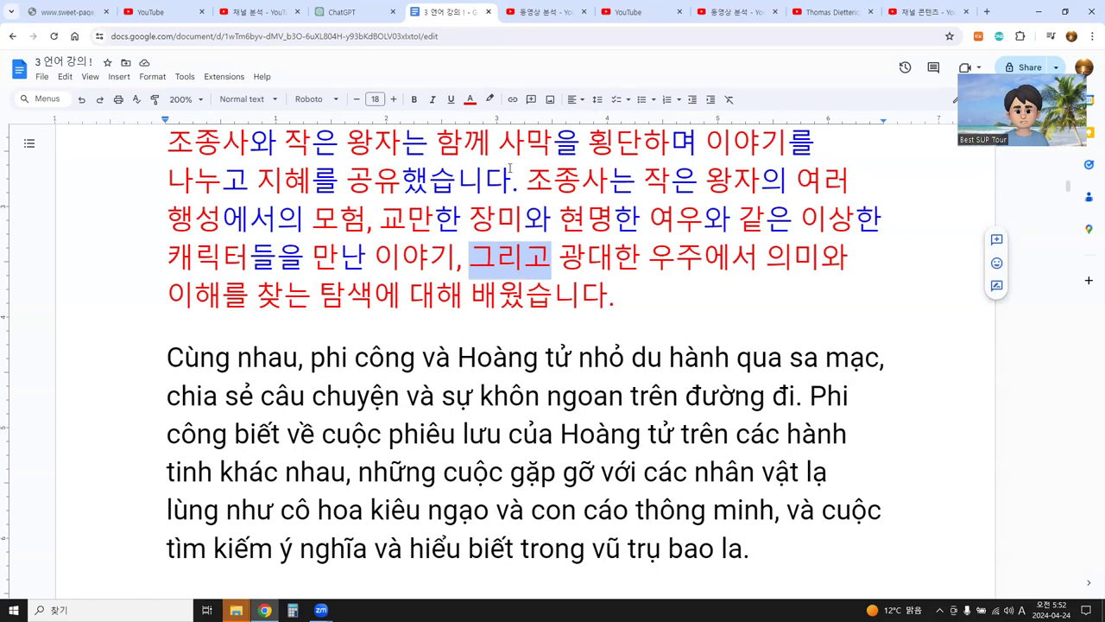
click(471, 99)
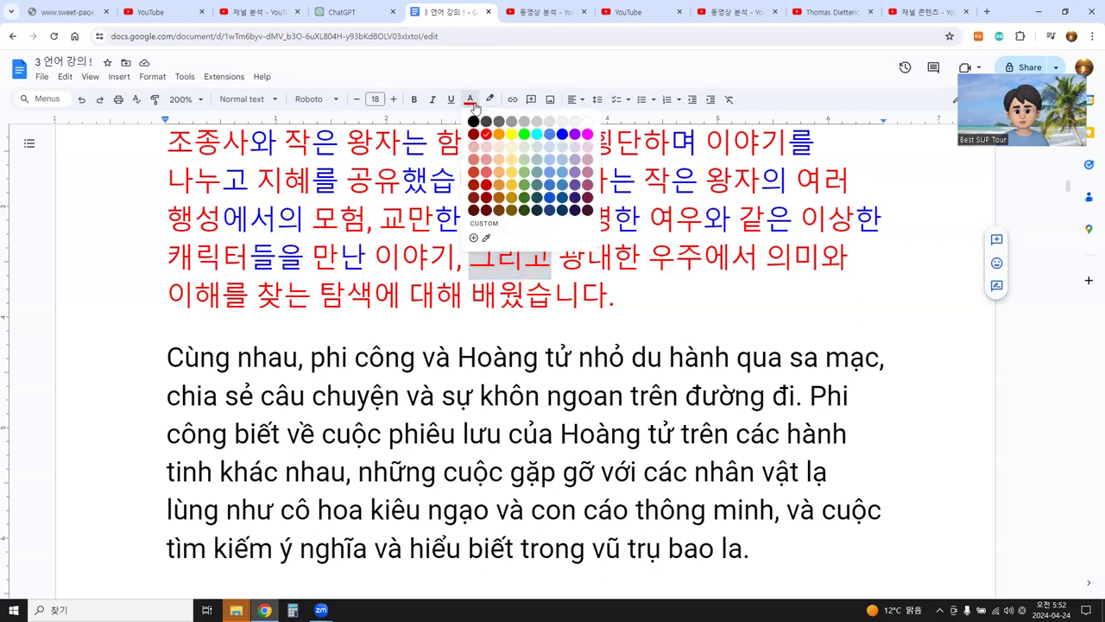
click(563, 134)
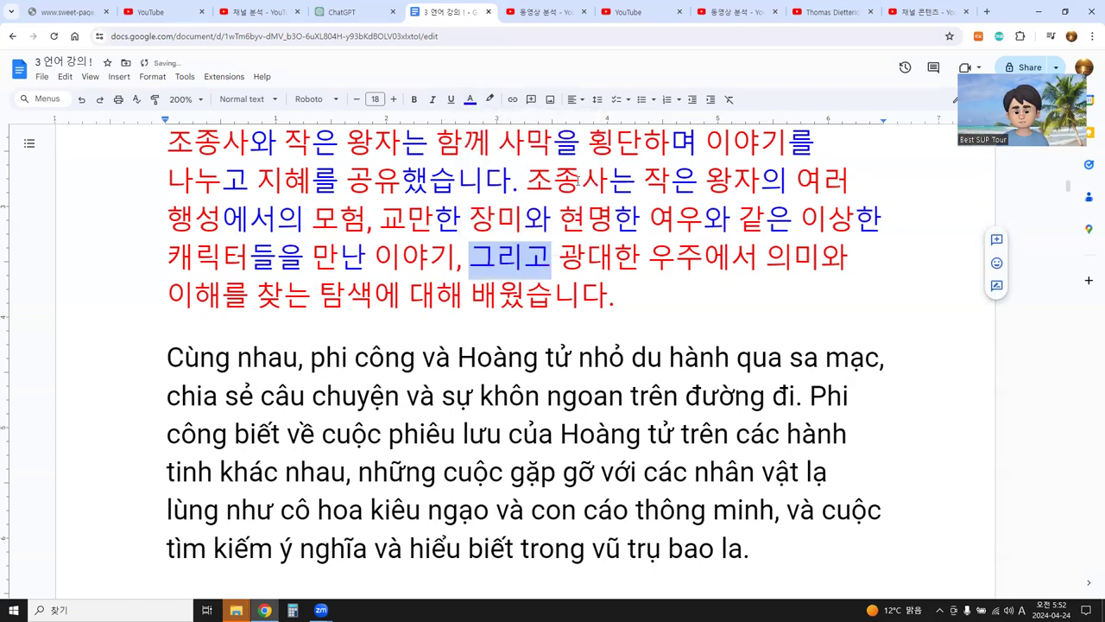
click(622, 259)
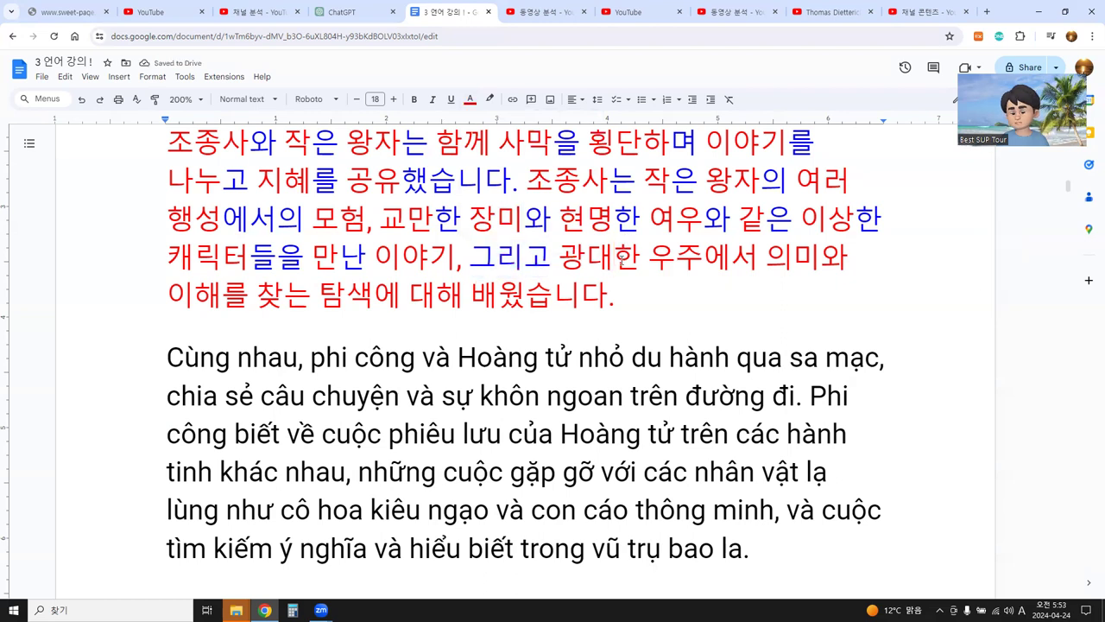
key(shift+Right)
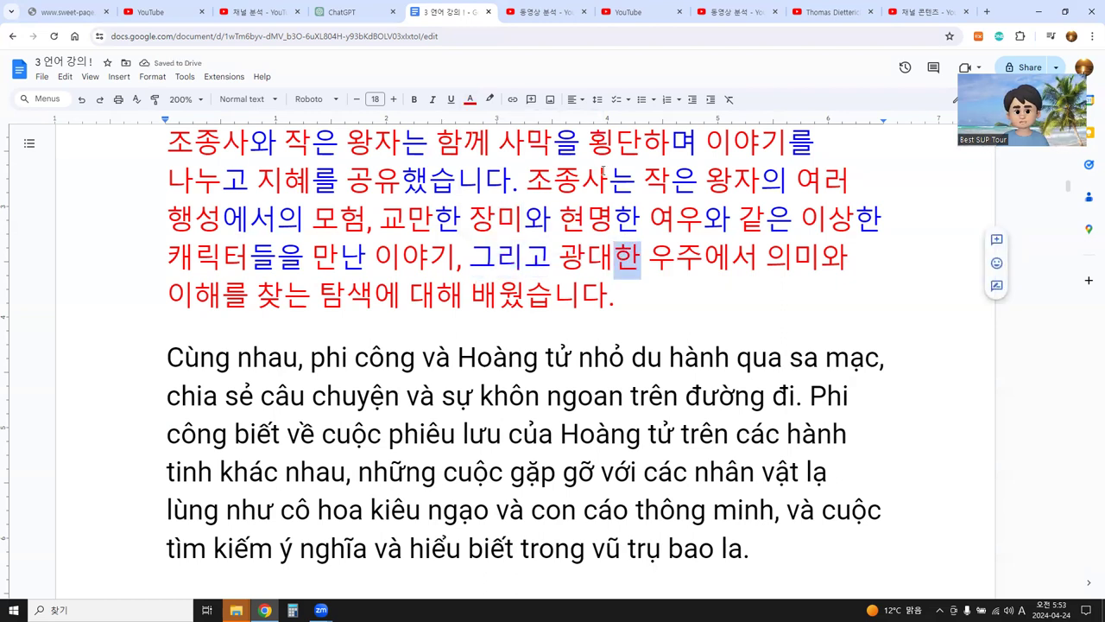
click(468, 104)
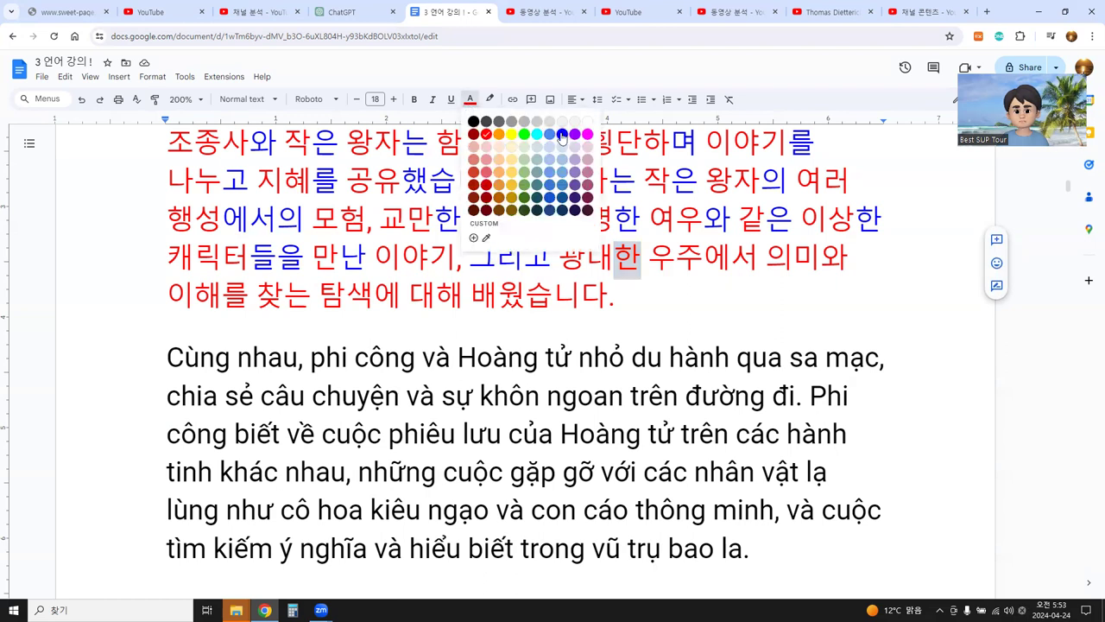
click(562, 135)
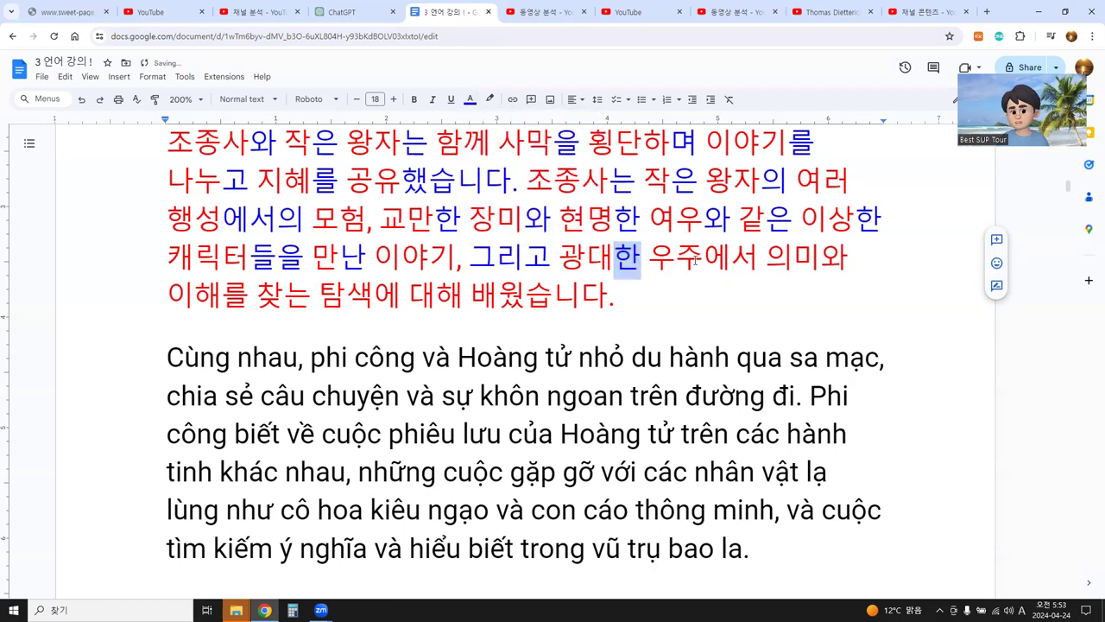